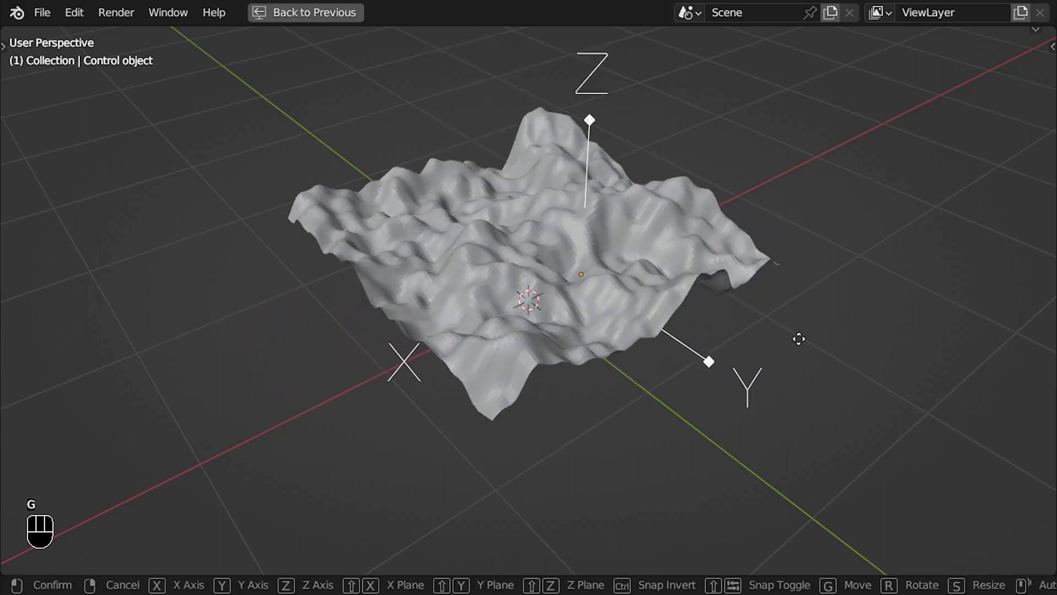
Rotate the Control empty about the Z axis, then start scaling it to reshape the terrain
key(shift)
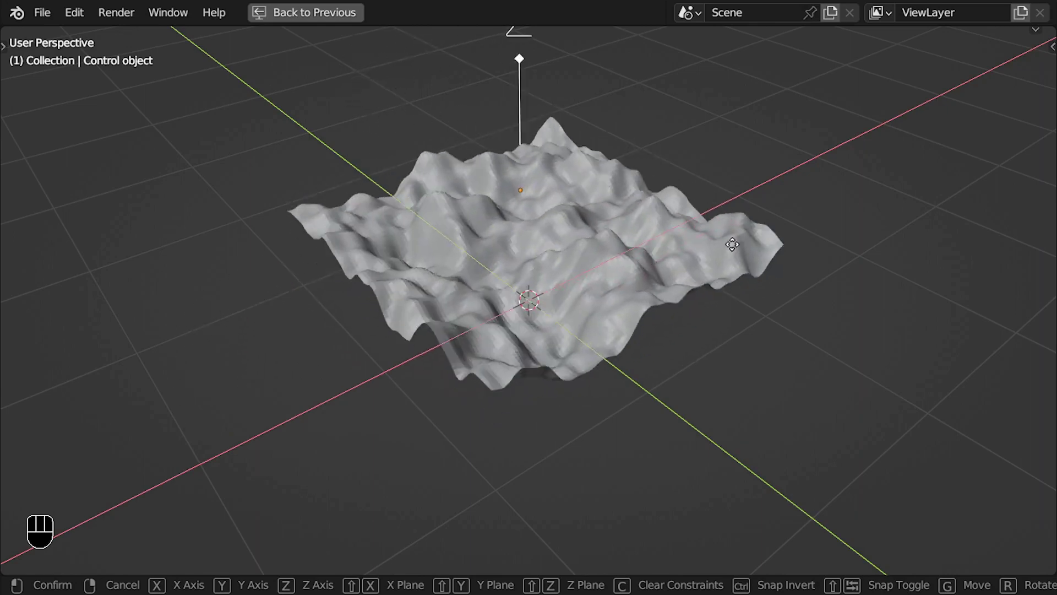
right_click(704, 357)
key(r)
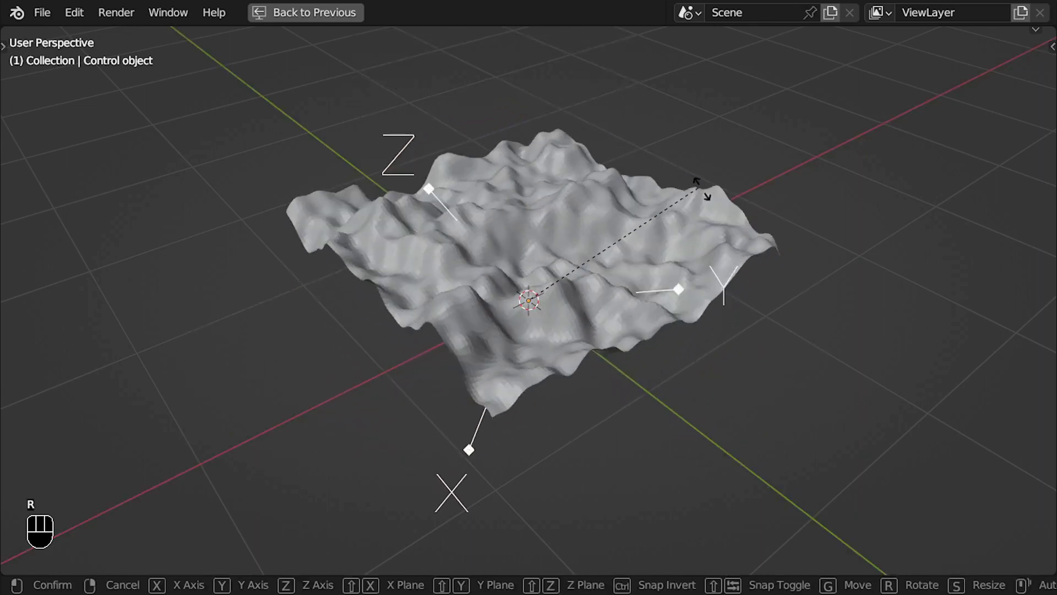
key(z)
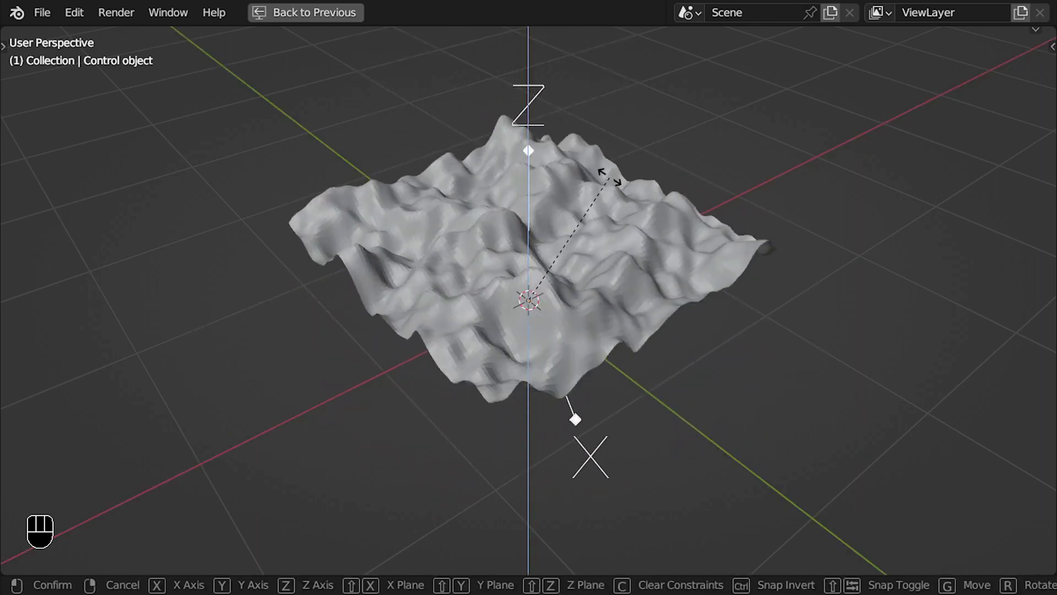
click(649, 285)
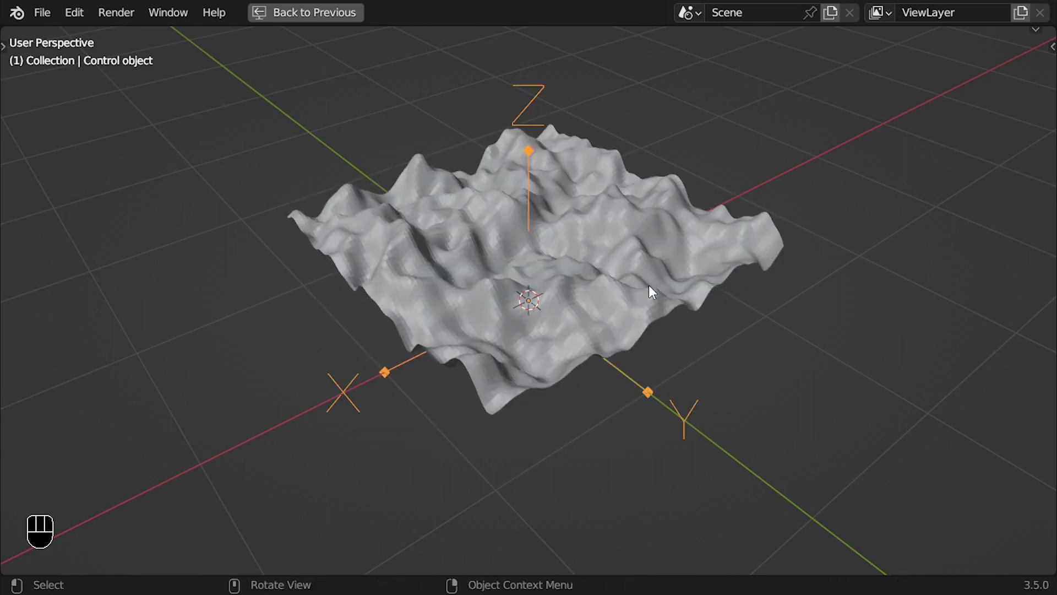
key(s)
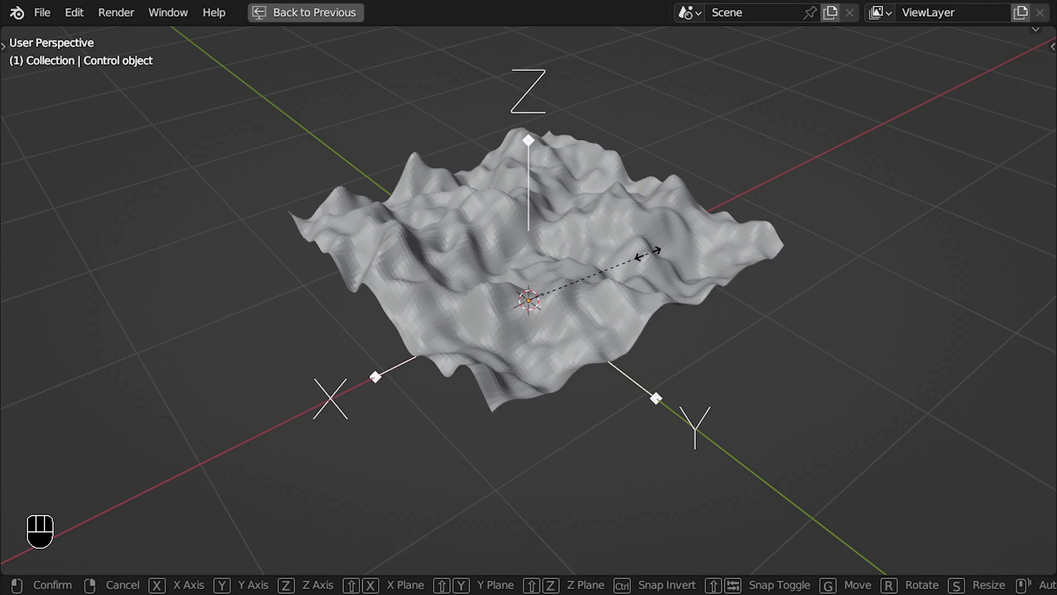
Feed a Texture Coordinate node's Object output, set to the Empty, into the Noise Texture Vector
click(648, 255)
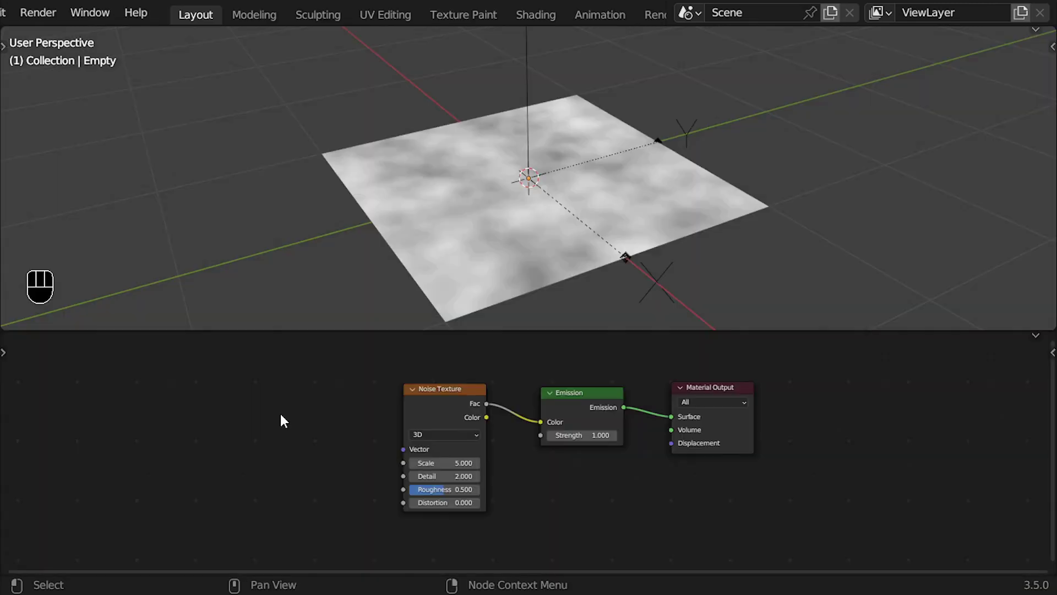
key(shift+a)
mouse_move(262, 398)
click(386, 318)
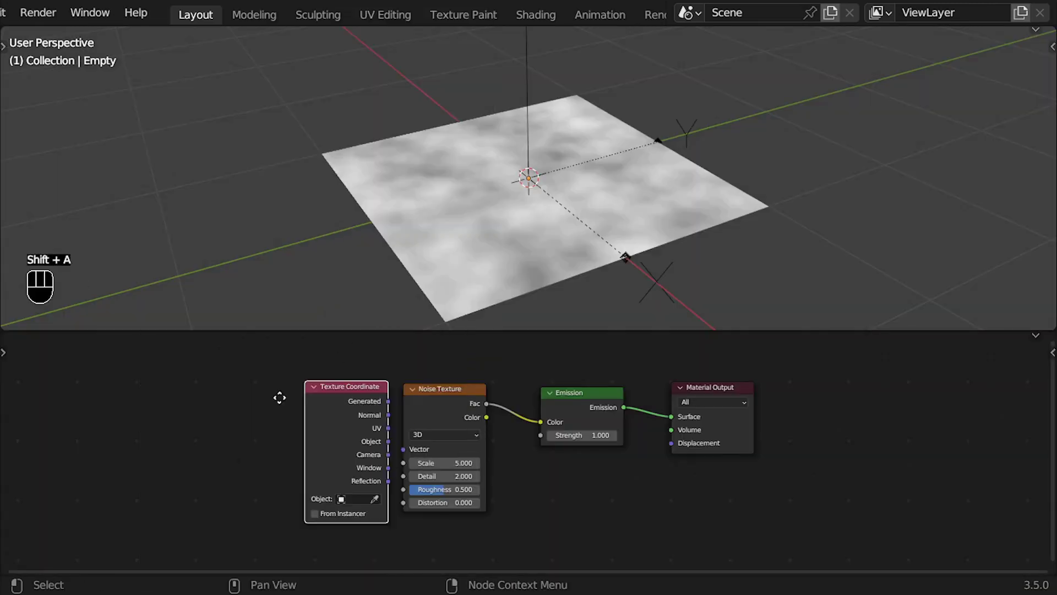
click(245, 398)
drag(331, 455, 401, 449)
click(317, 514)
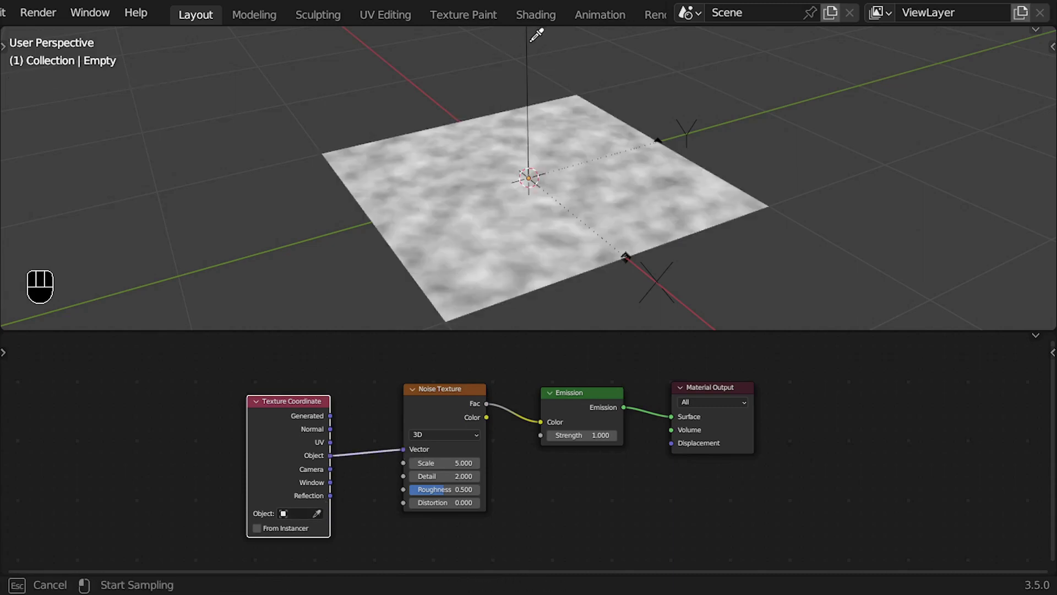
click(528, 58)
Move the Empty to the plane's centre and test rotating and scaling it
click(680, 130)
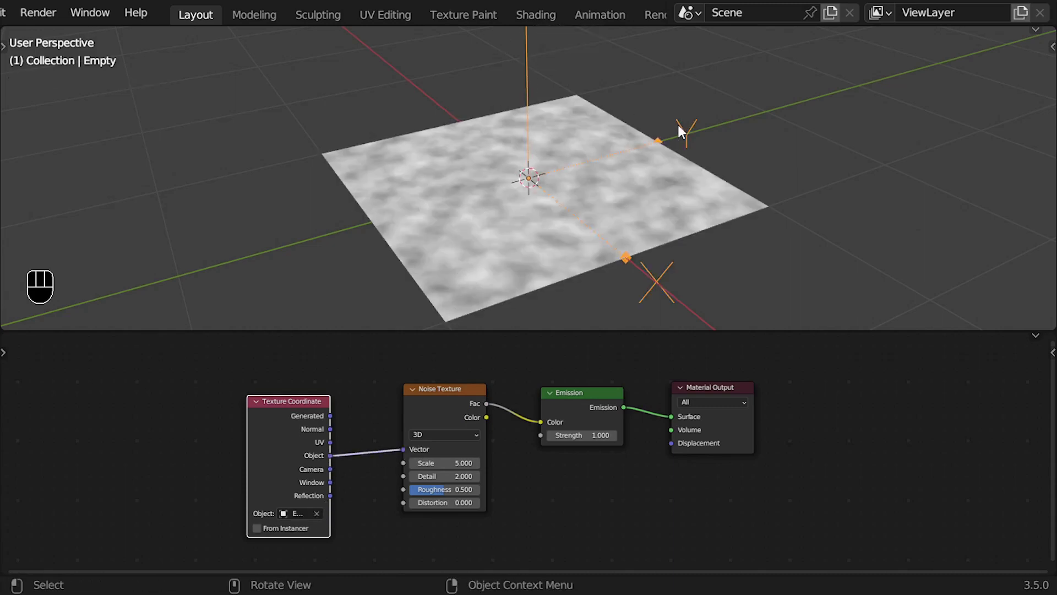
key(g)
key(shift)
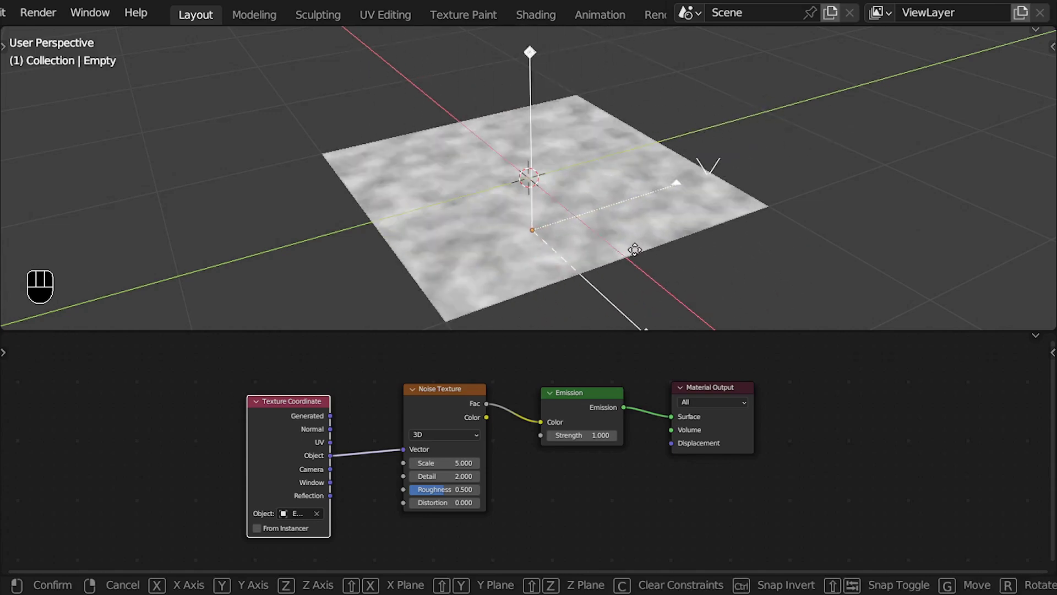
click(650, 189)
key(r)
right_click(587, 143)
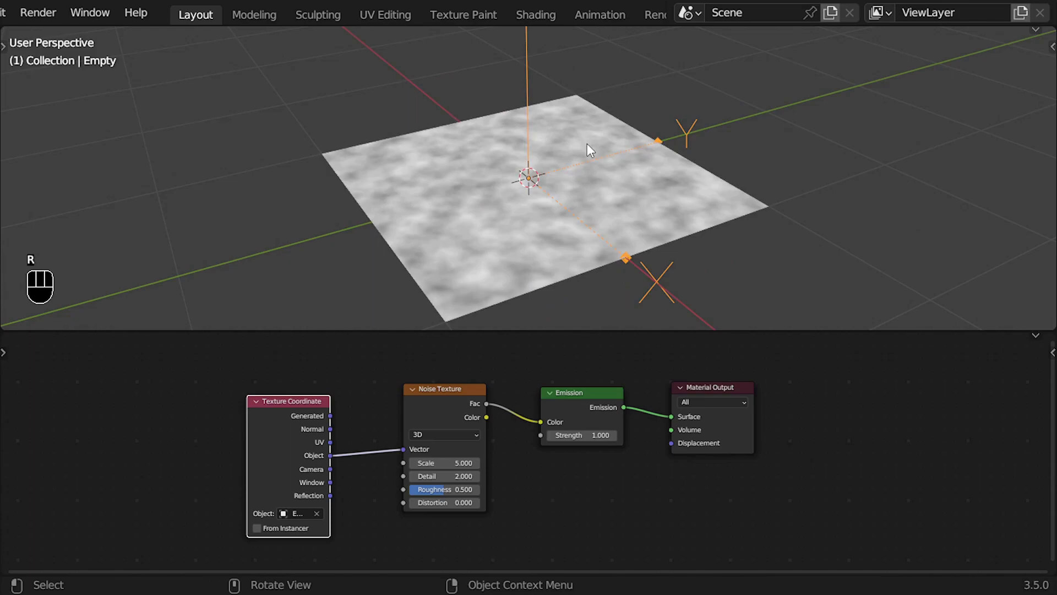
key(s)
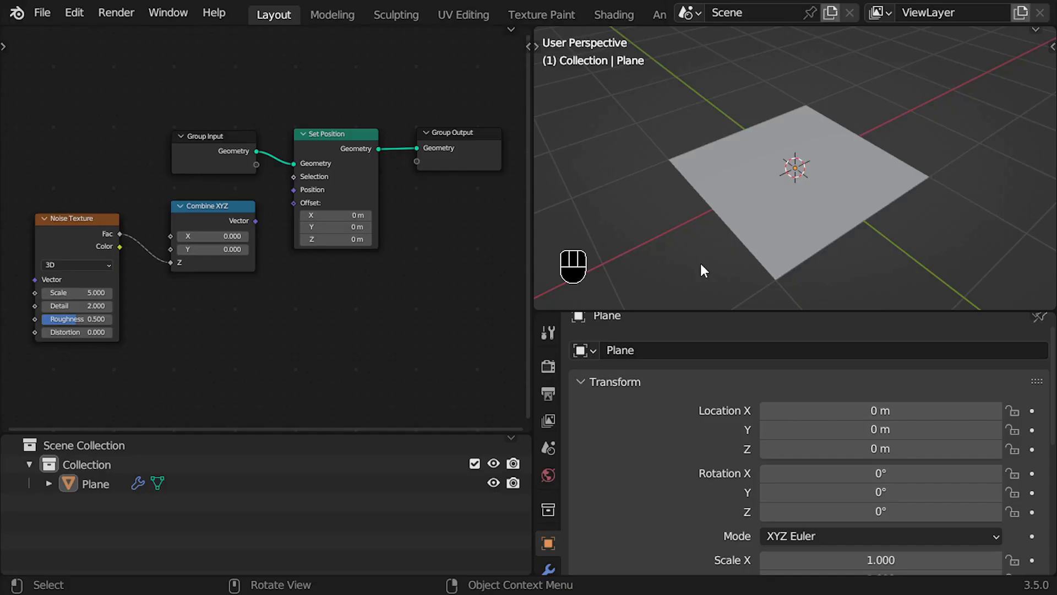
Check the Plane's subdivided mesh and connect Combine XYZ Vector to Set Position Offset
click(767, 212)
key(Tab)
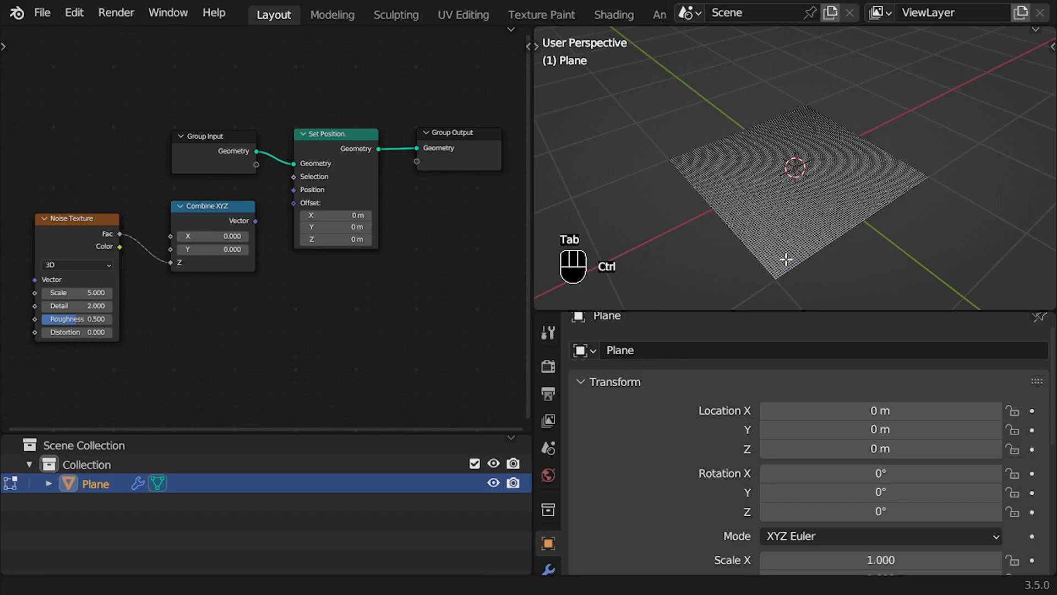
ctrl+middle_drag(775, 248, 735, 203)
key(Tab)
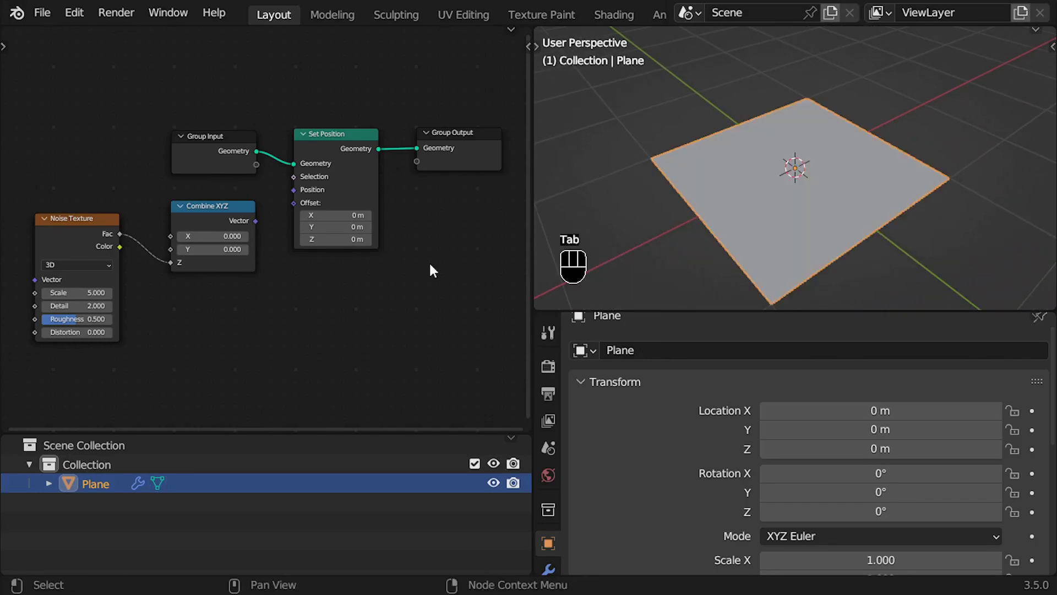
drag(255, 221, 293, 203)
Set the Noise Texture Scale to 2 and orbit around the smoother terrain
mouse_move(96, 292)
shift+mouse_down()
mouse_move(52, 292)
mouse_move(96, 293)
shift+mouse_up()
double_click(96, 293)
text(2)
key(Return)
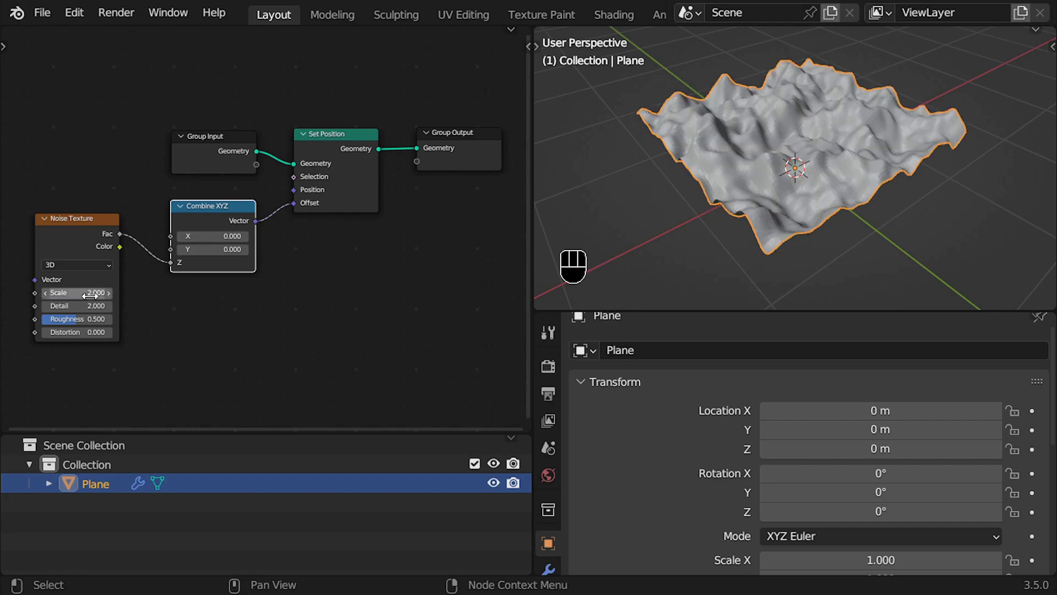
ctrl+middle_drag(557, 259, 811, 177)
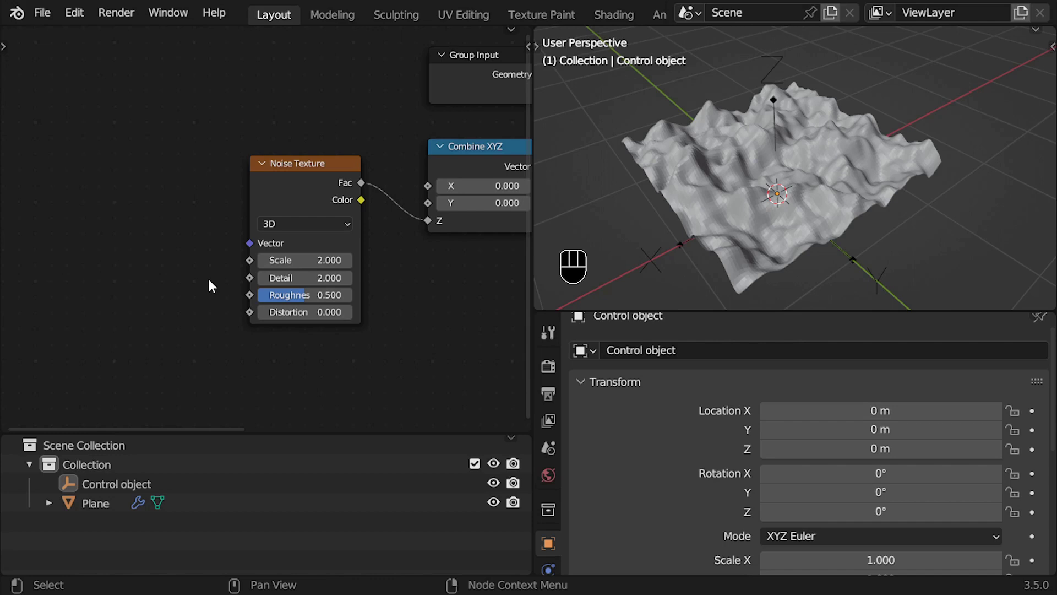
Add a Geometry > Read > Position node and lazy-connect it to the Noise Texture Vector
mouse_move(250, 242)
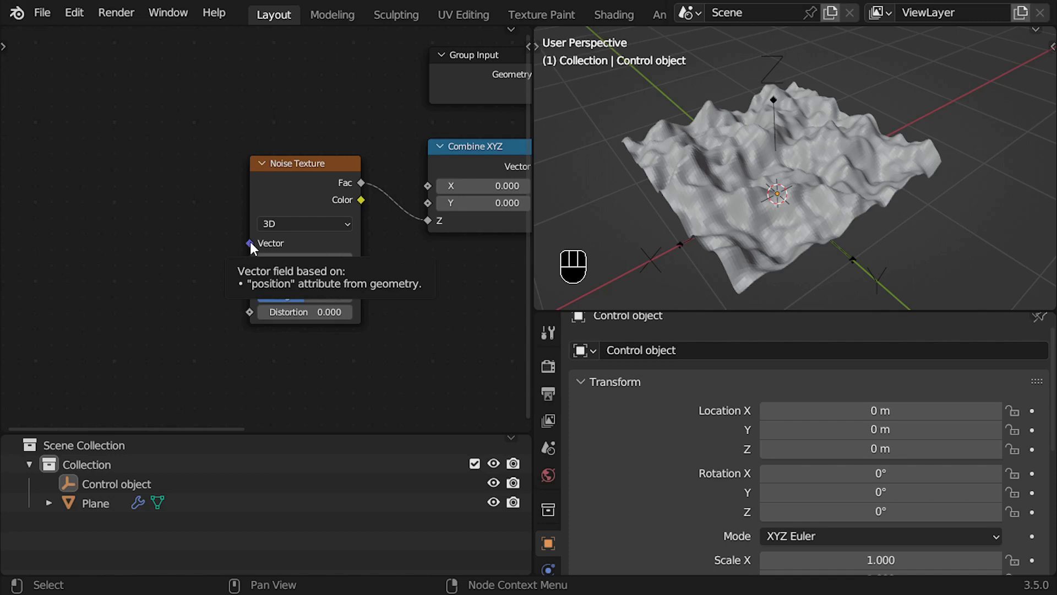
key(shift+a)
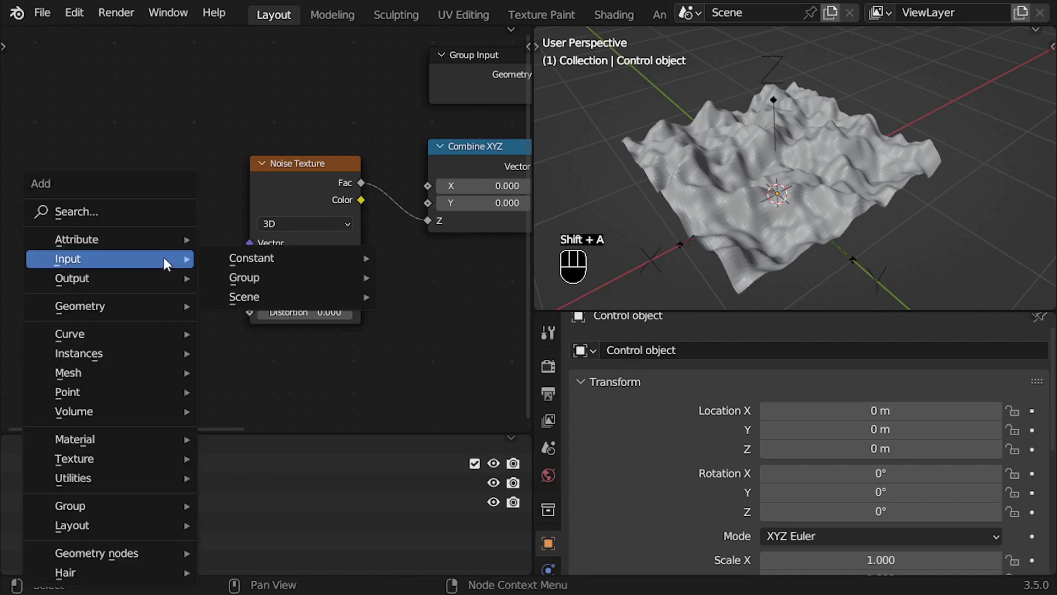
mouse_move(144, 304)
mouse_move(247, 304)
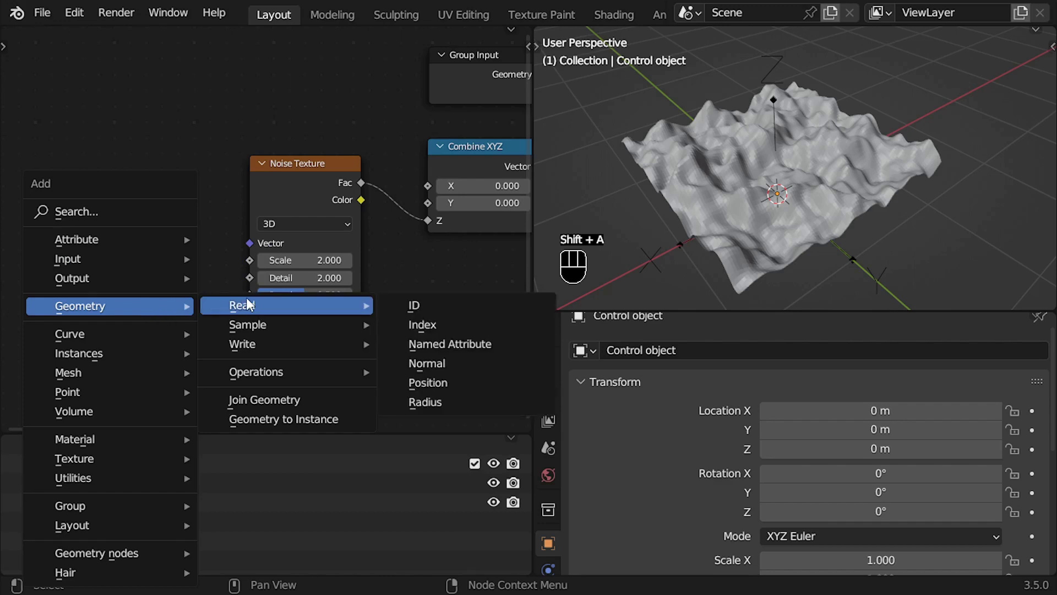
click(428, 382)
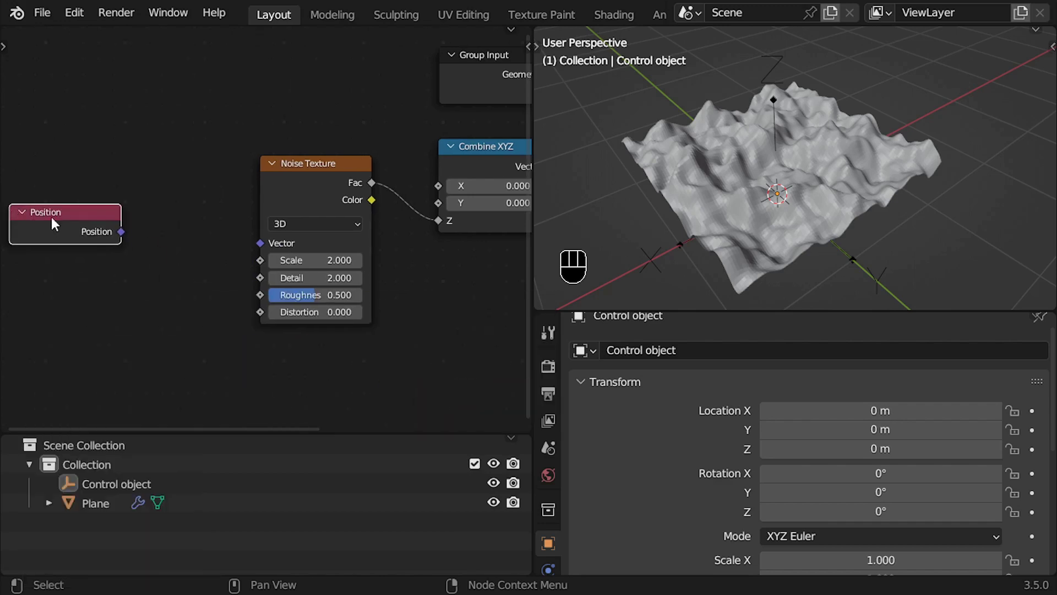
alt+right_drag(86, 220, 280, 187)
Rearrange the nodes and add an Object Info node for the Control object
ctrl+middle_drag(194, 181, 215, 247)
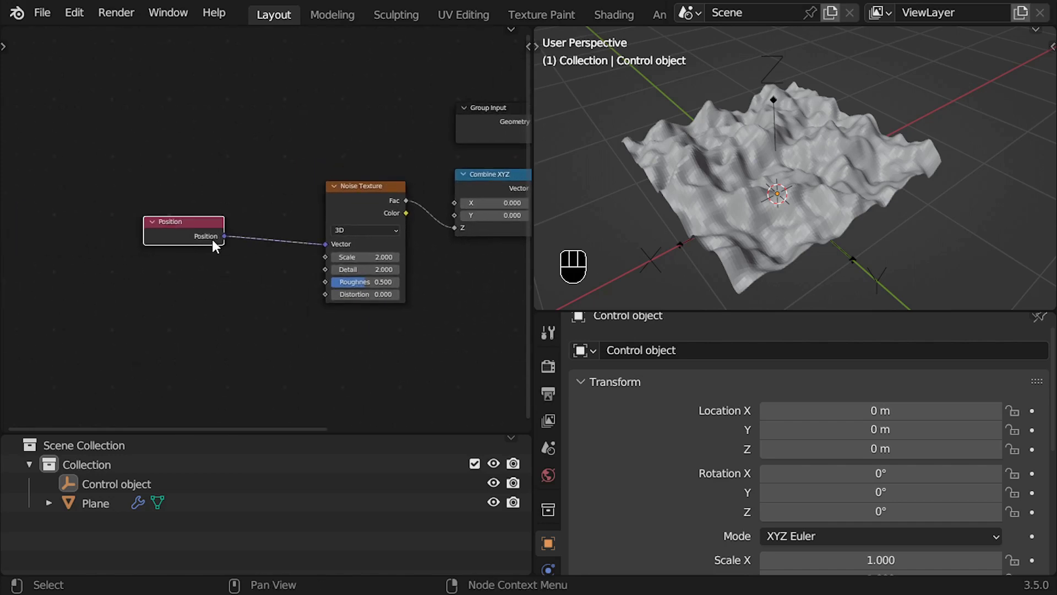
drag(213, 239, 95, 195)
drag(127, 485, 31, 289)
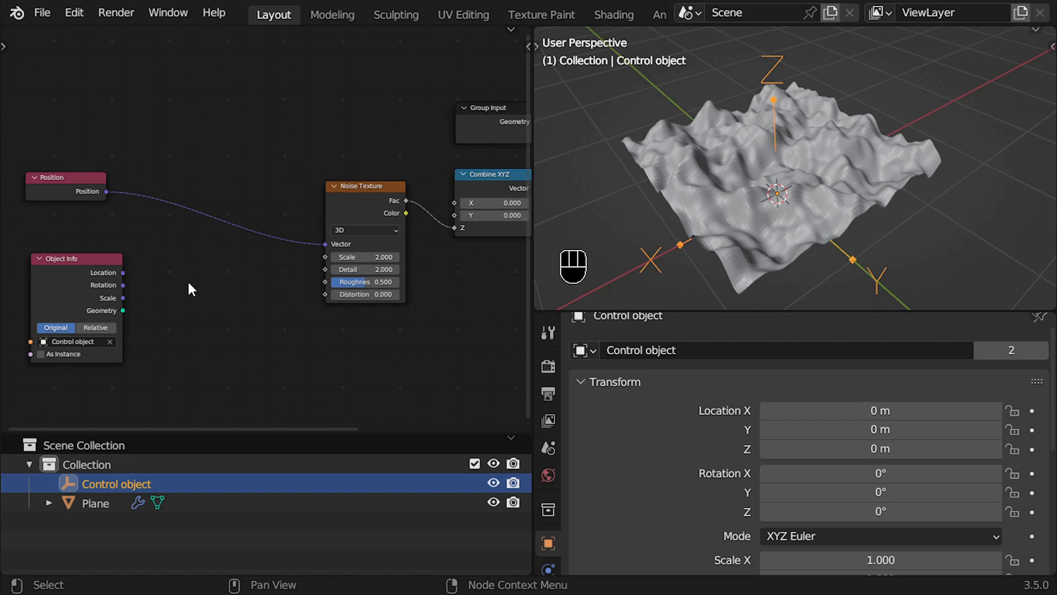
Insert a vector Add node on the Position–Noise link, feed it Location, and test-move the empty
key(shift+a)
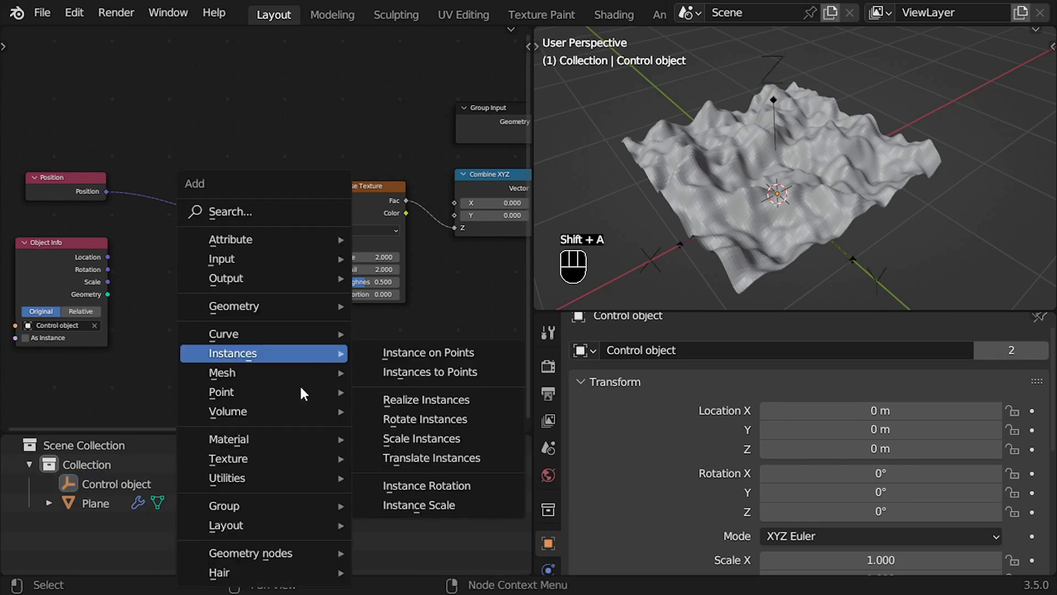
mouse_move(256, 477)
mouse_move(402, 368)
click(559, 360)
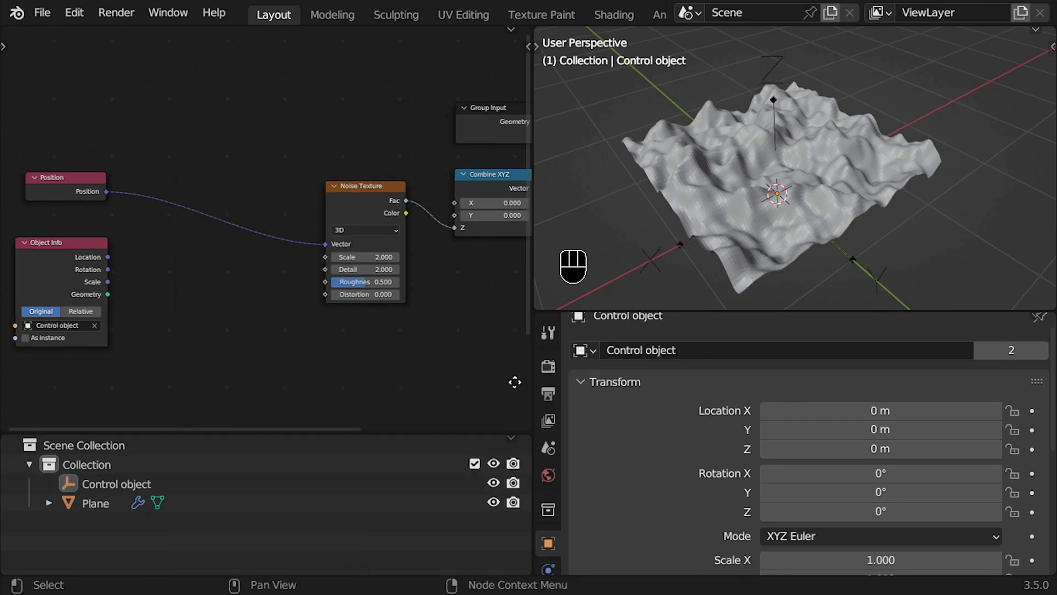
click(189, 203)
alt+right_drag(61, 275, 228, 264)
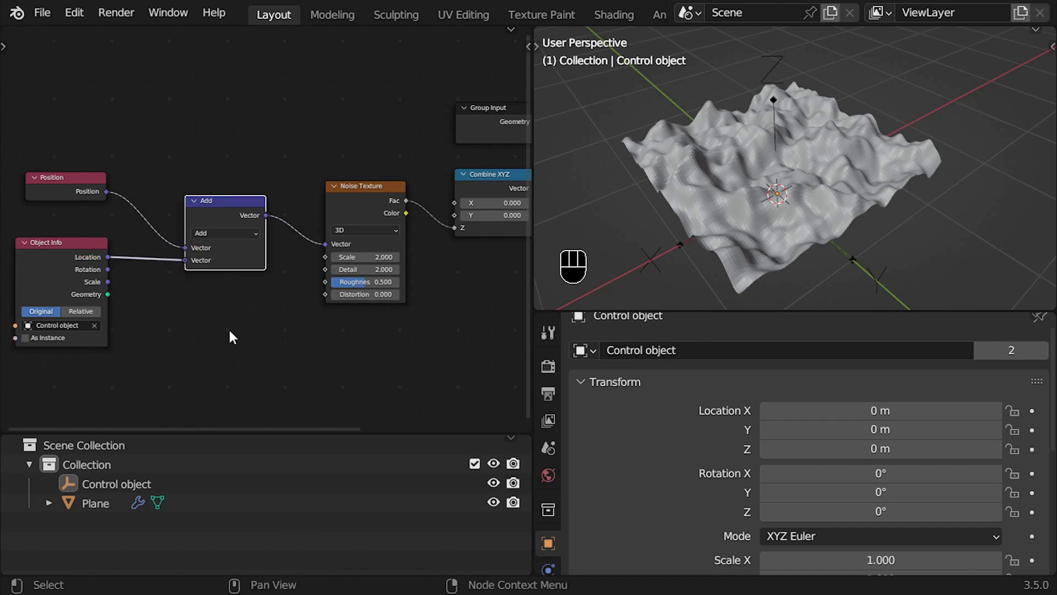
click(775, 107)
key(g)
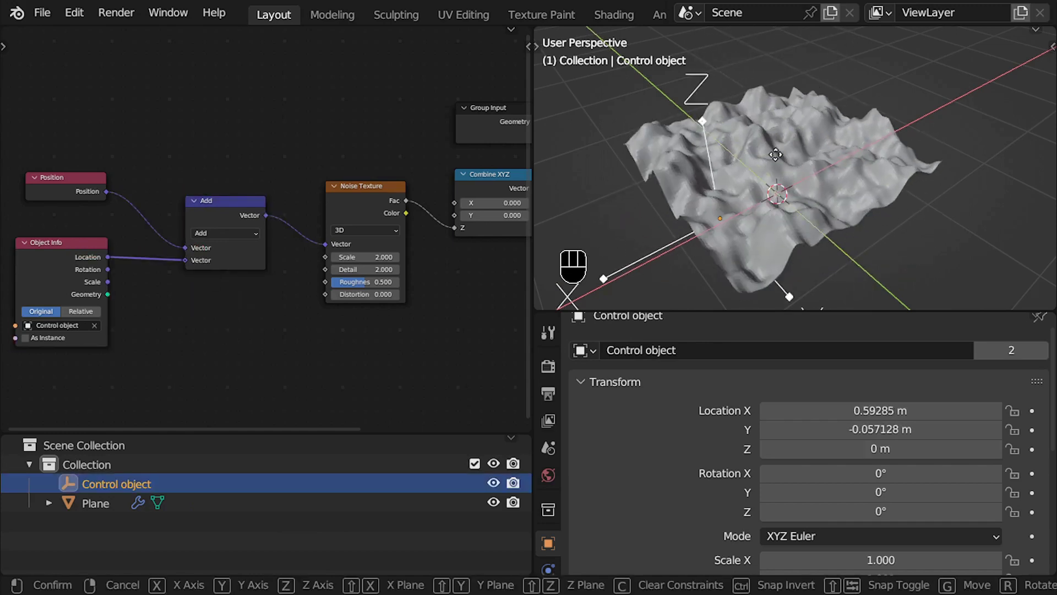
key(Escape)
Deselect the Control object to view the black-to-white gradient on the plane
click(622, 179)
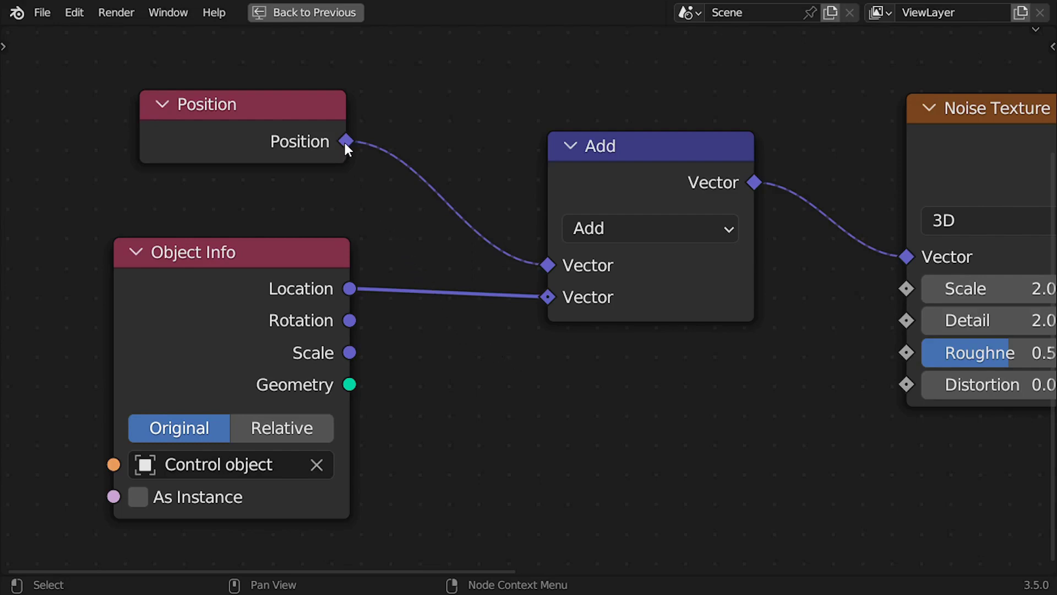
mouse_move(344, 144)
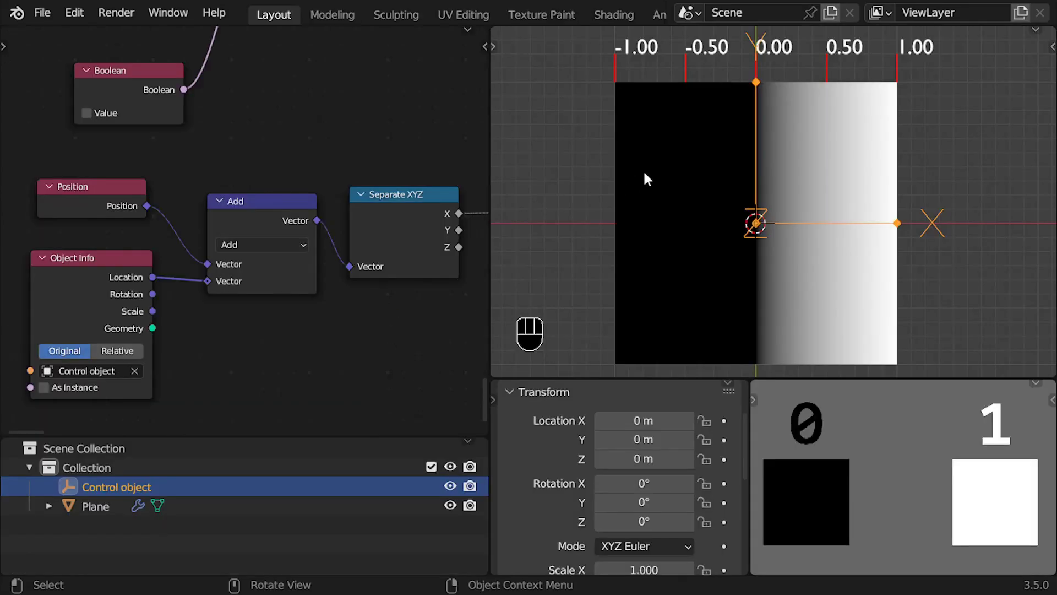
key(Tab)
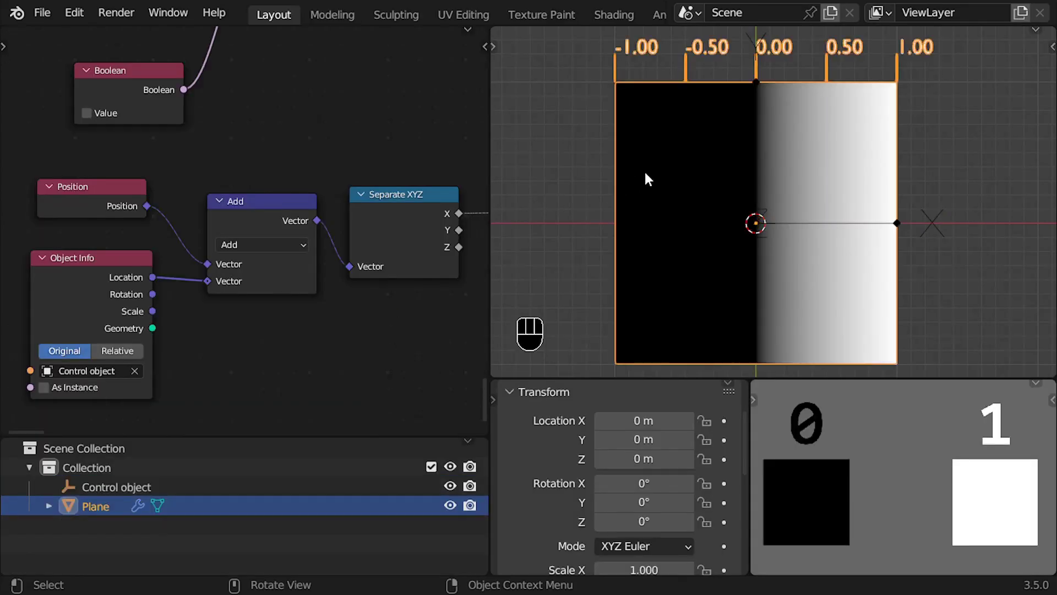
ctrl+middle_drag(791, 307, 791, 329)
key(Tab)
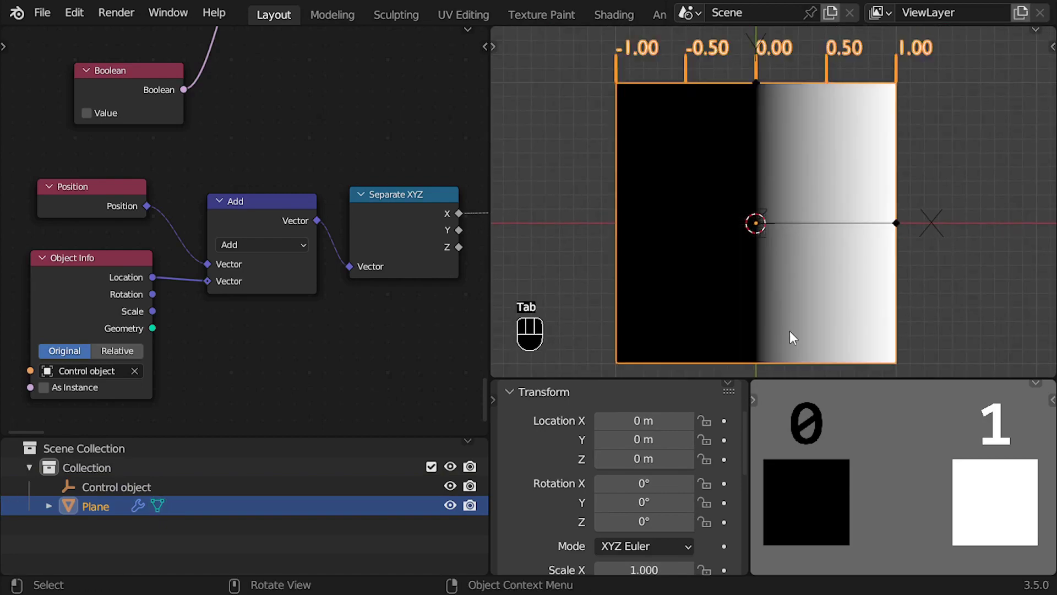
key(alt+a)
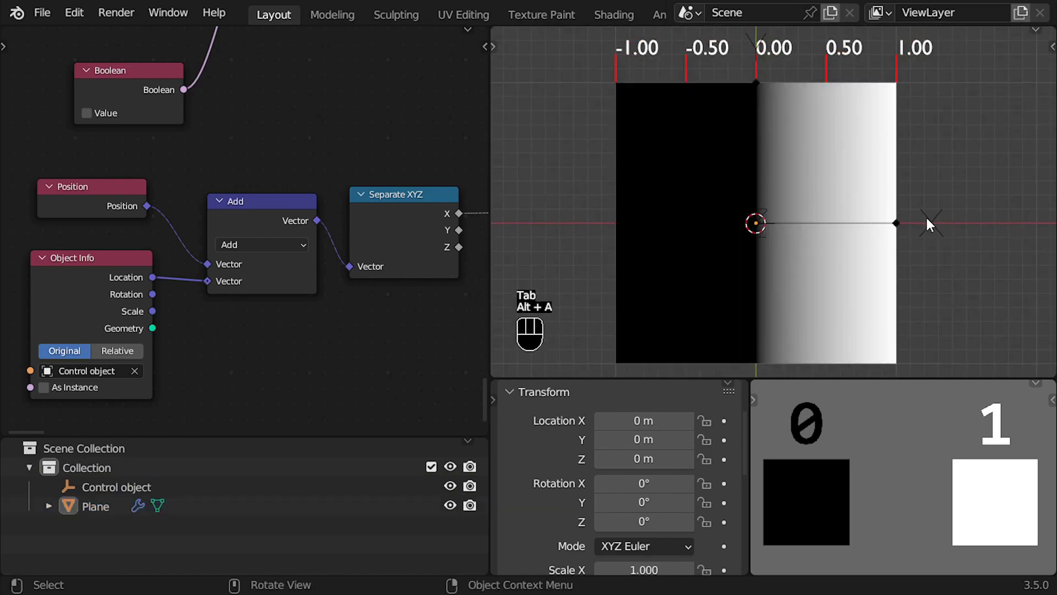
click(929, 223)
key(g)
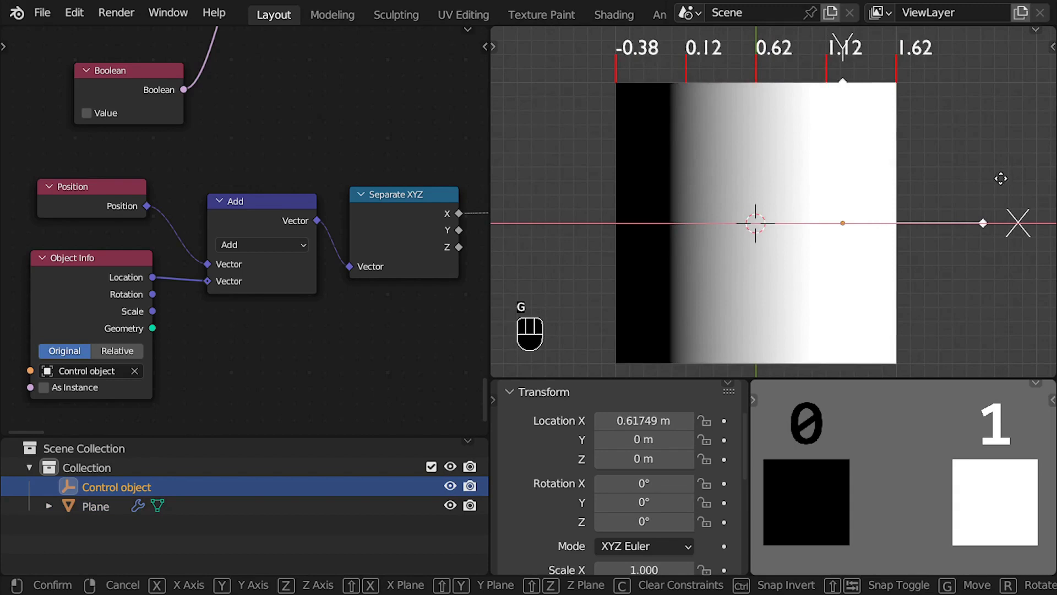
right_click(836, 288)
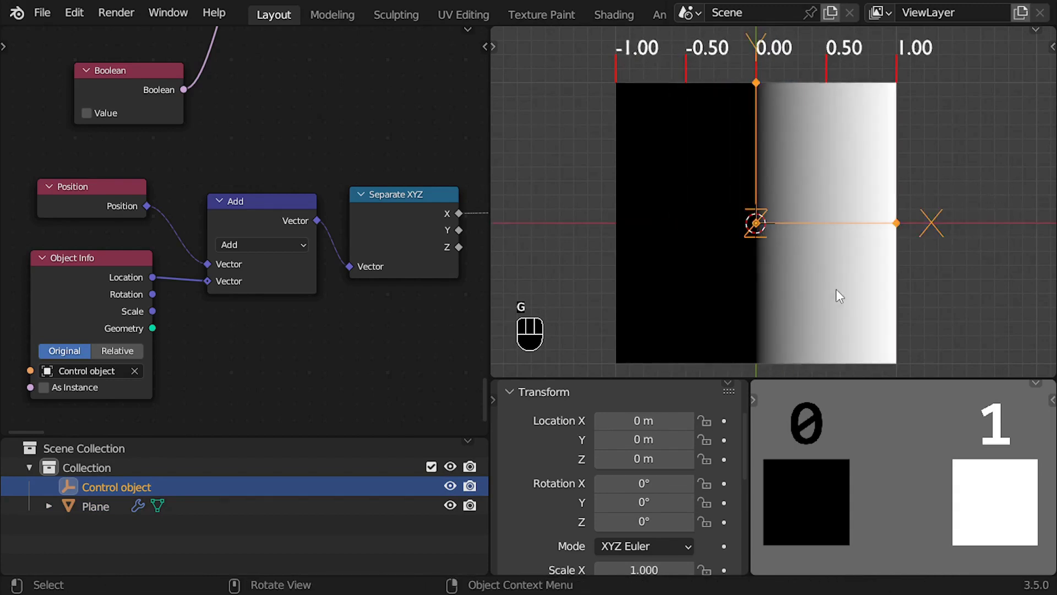
click(646, 420)
text(0.5)
key(Return)
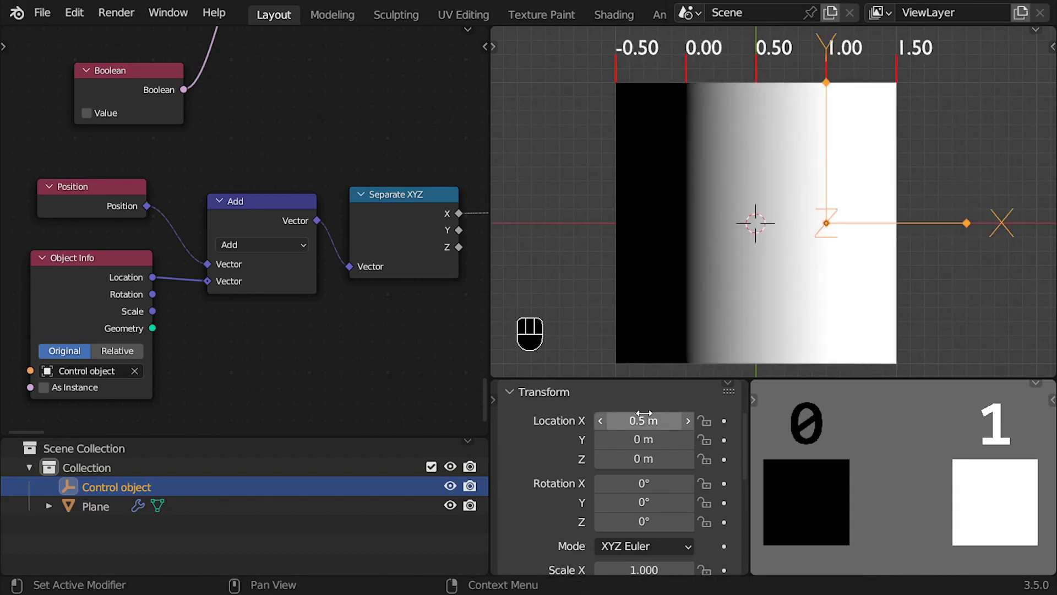
click(958, 151)
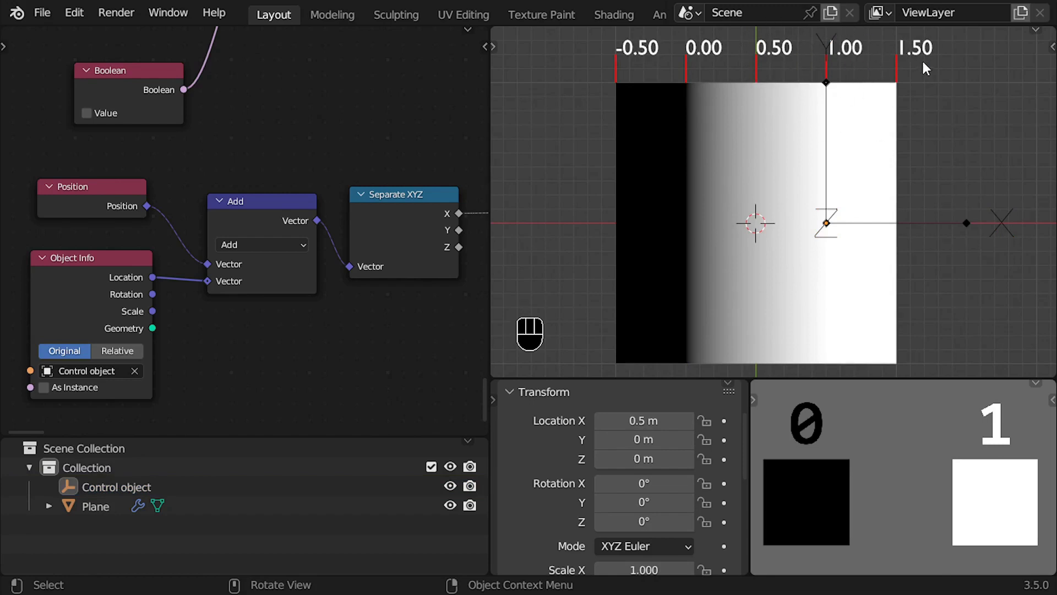
click(923, 219)
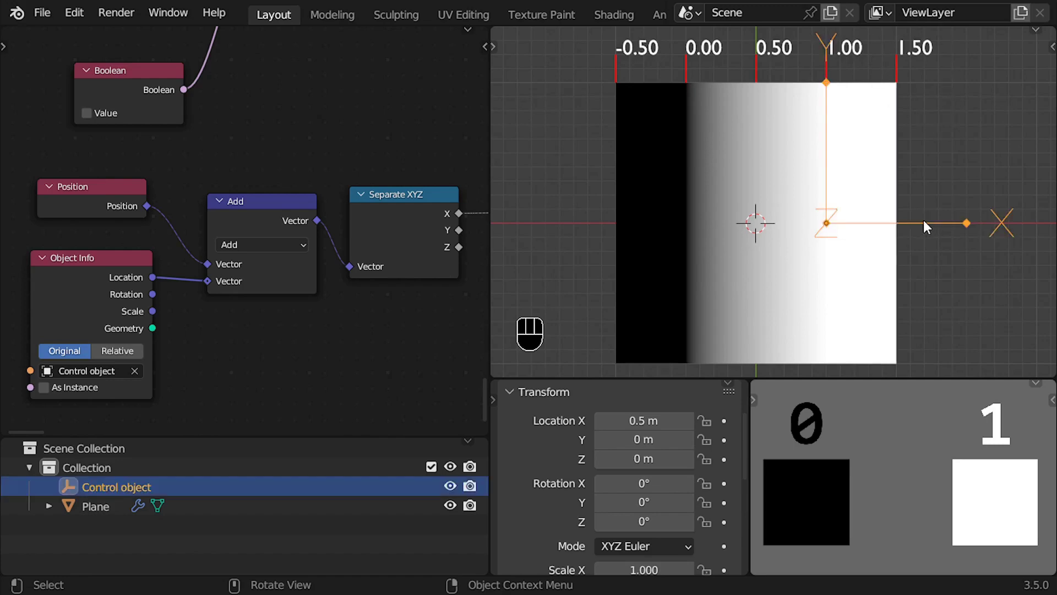
key(alt+g)
Switch the vector math node to Subtract and turn on the Boolean value
click(279, 245)
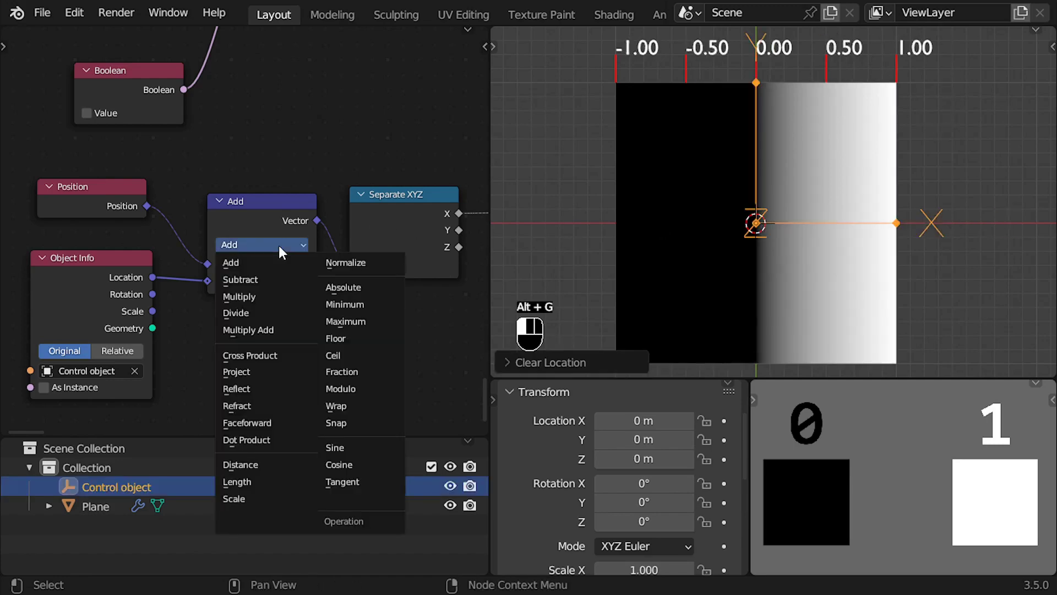
click(270, 277)
click(87, 113)
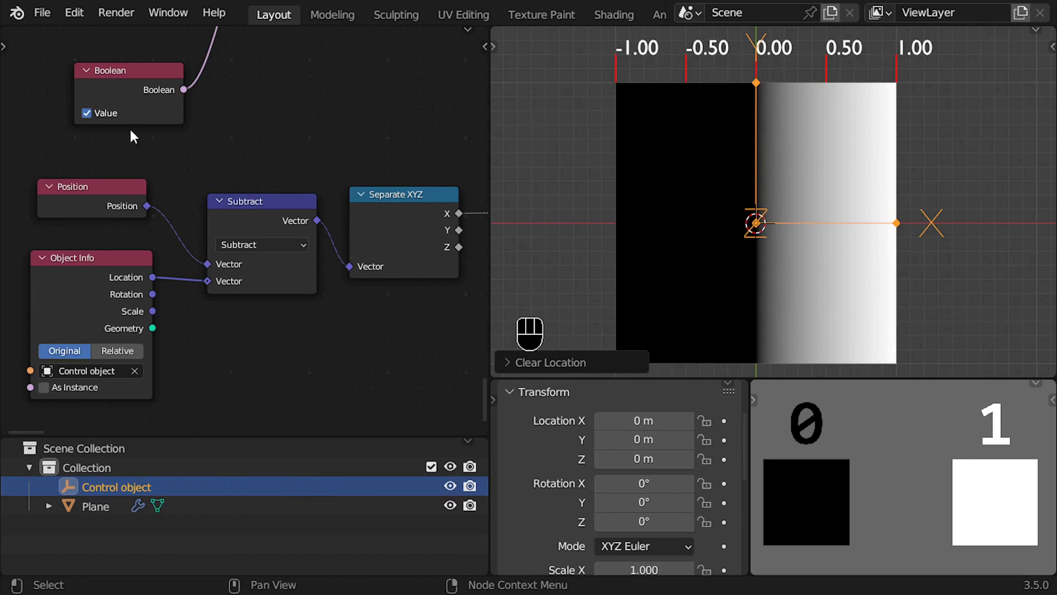
key(g)
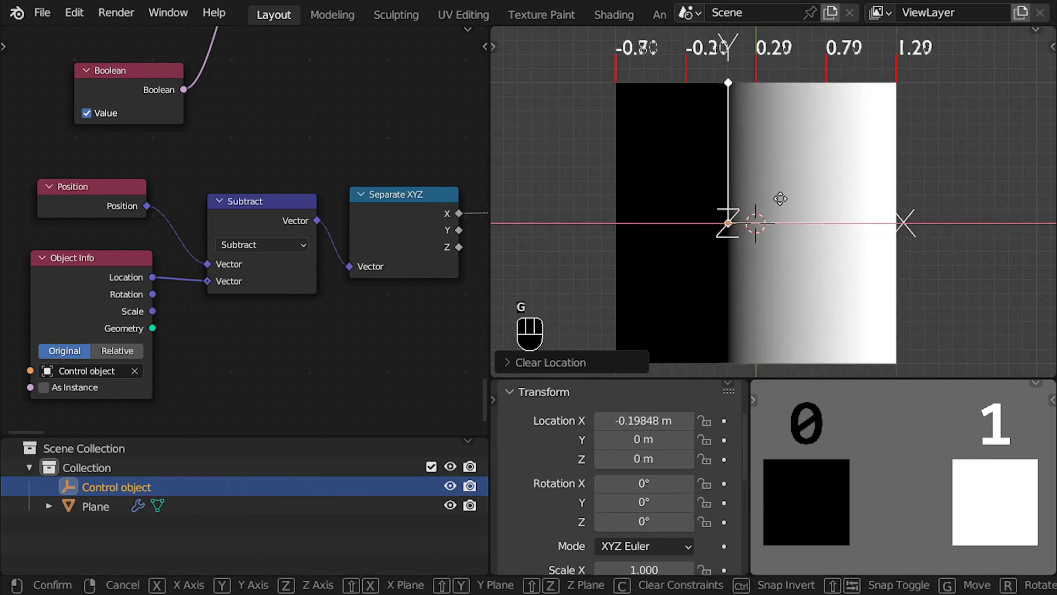
right_click(760, 199)
Set the Control object's X location to 0.5 m, compare the Boolean off and on, and frame the nodes
click(650, 421)
text(.5)
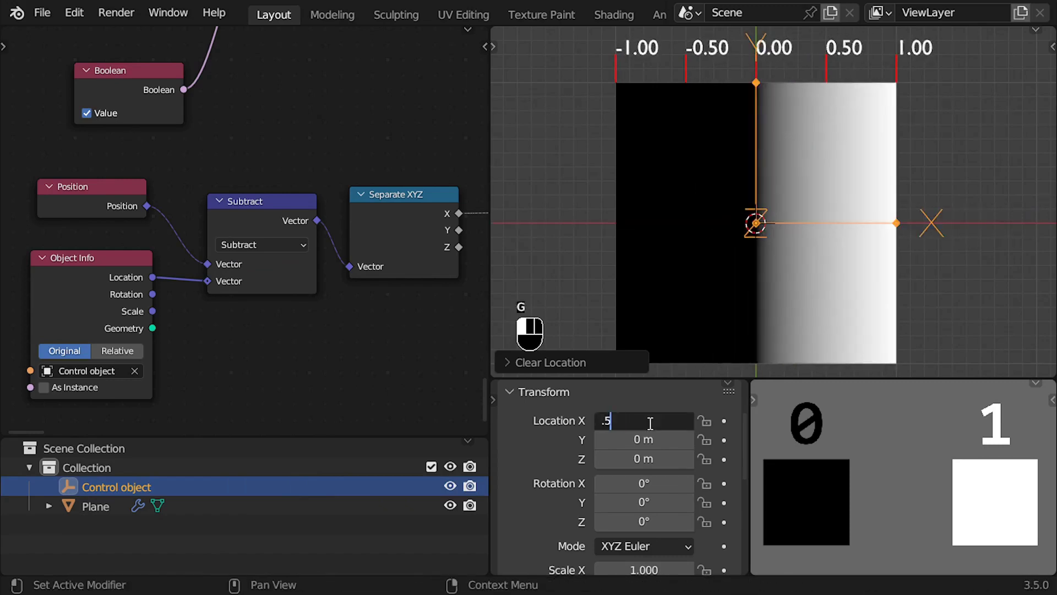
key(Return)
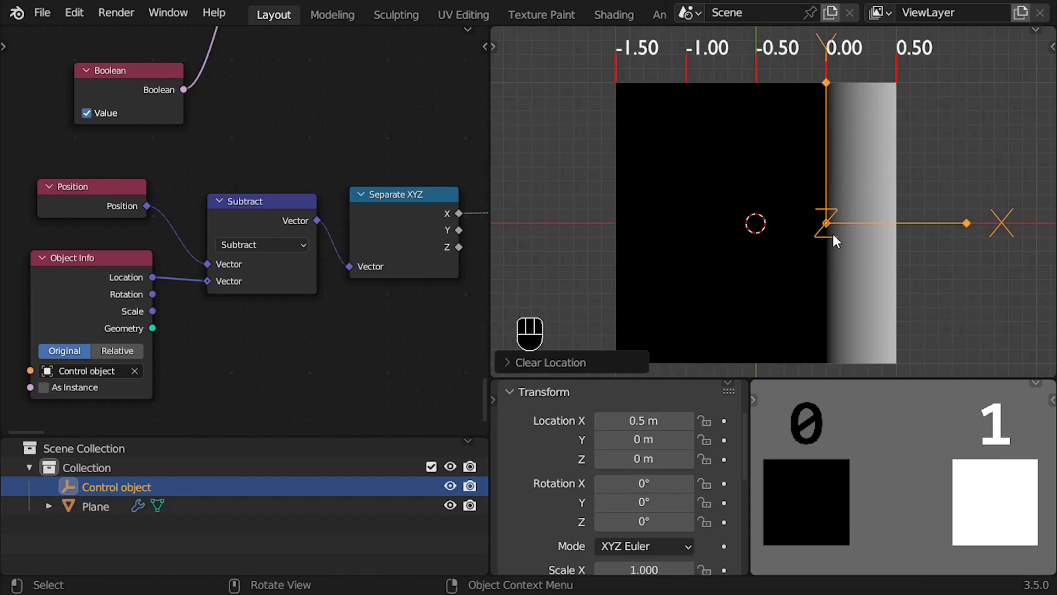
click(143, 110)
click(153, 110)
ctrl+middle_drag(329, 83, 255, 287)
key(a)
key(KP_Decimal)
key(alt+a)
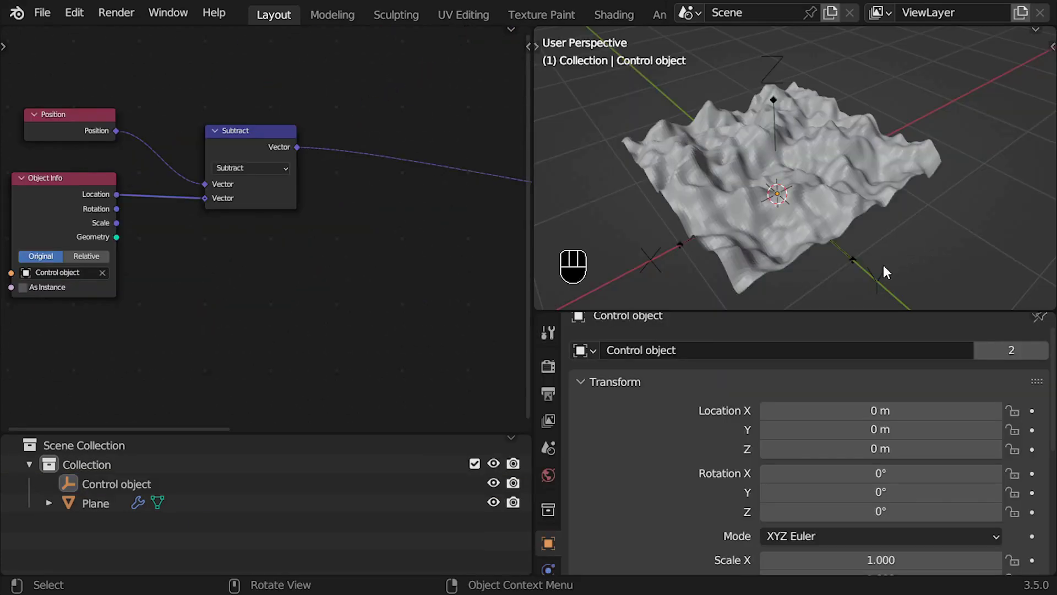
Test moving and rotating the control empty over the terrain
click(860, 267)
key(g)
key(shift+z)
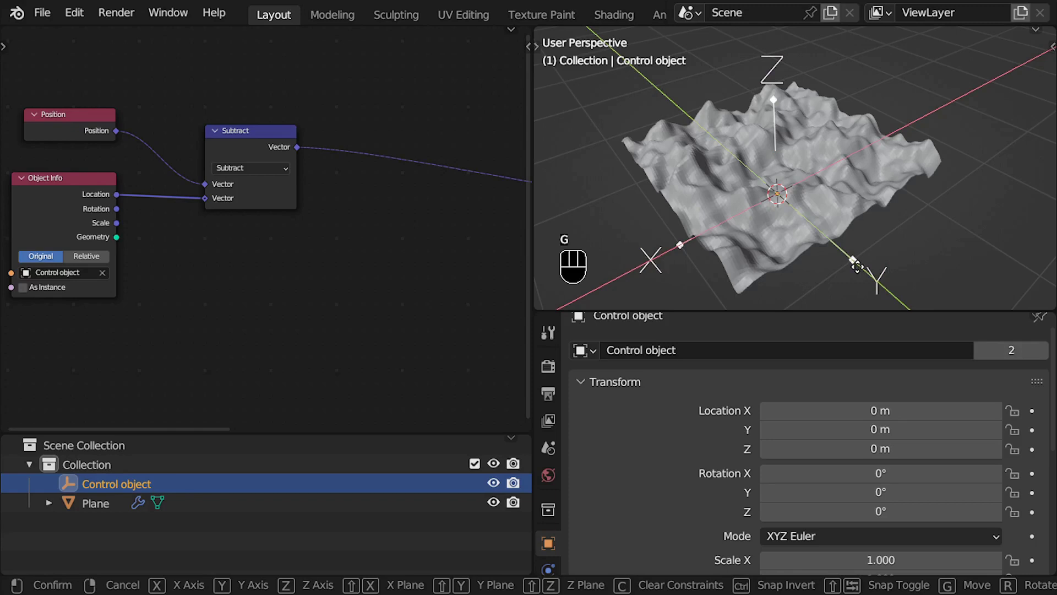
right_click(835, 266)
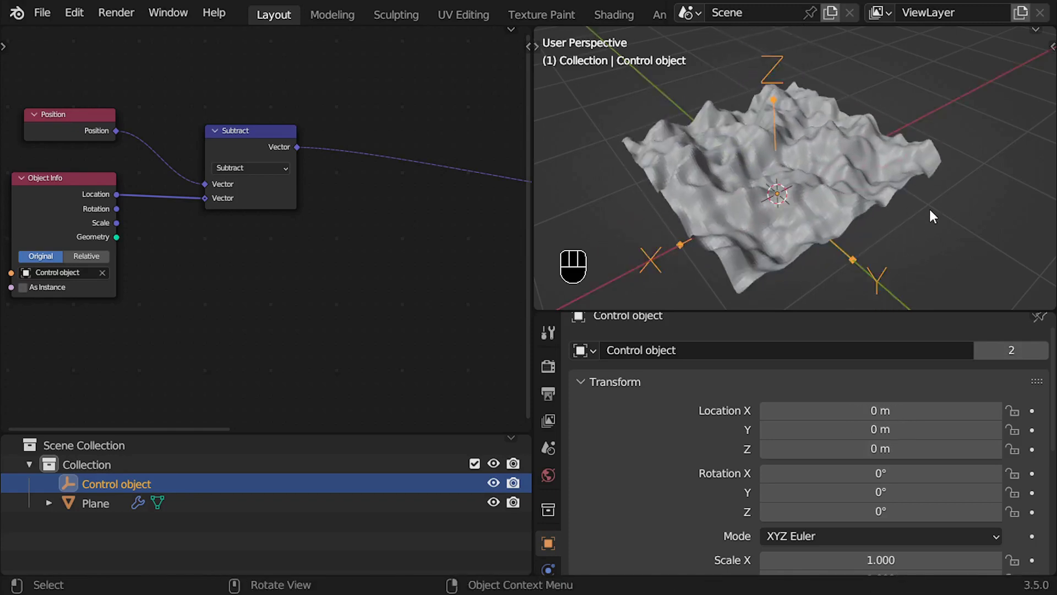
key(r)
right_click(906, 207)
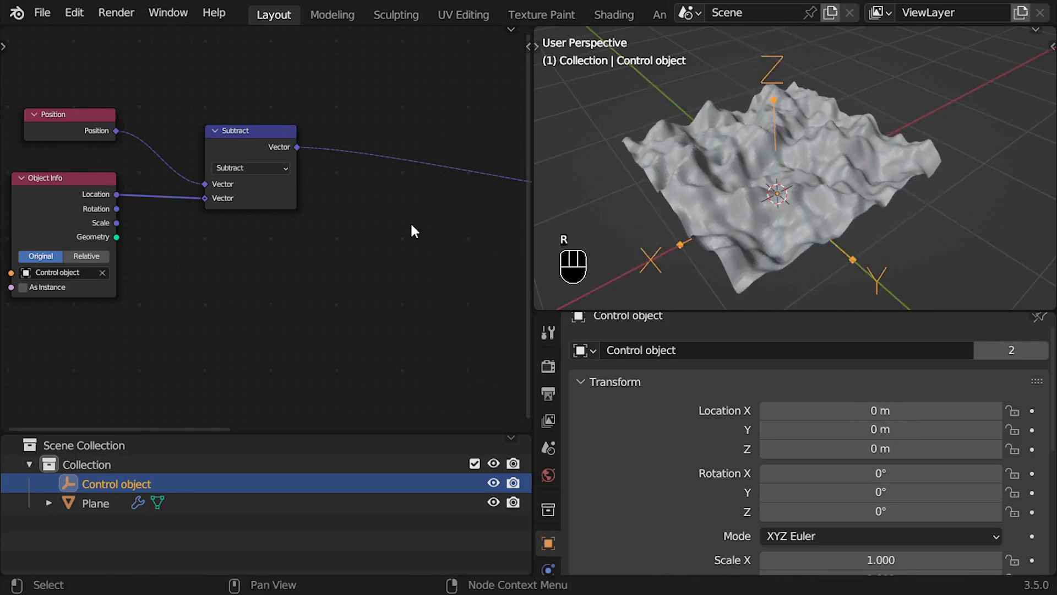
Insert an Euler Vector Rotate node after Subtract, driven by Object Info's Rotation
key(shift+a)
mouse_move(360, 316)
mouse_move(501, 355)
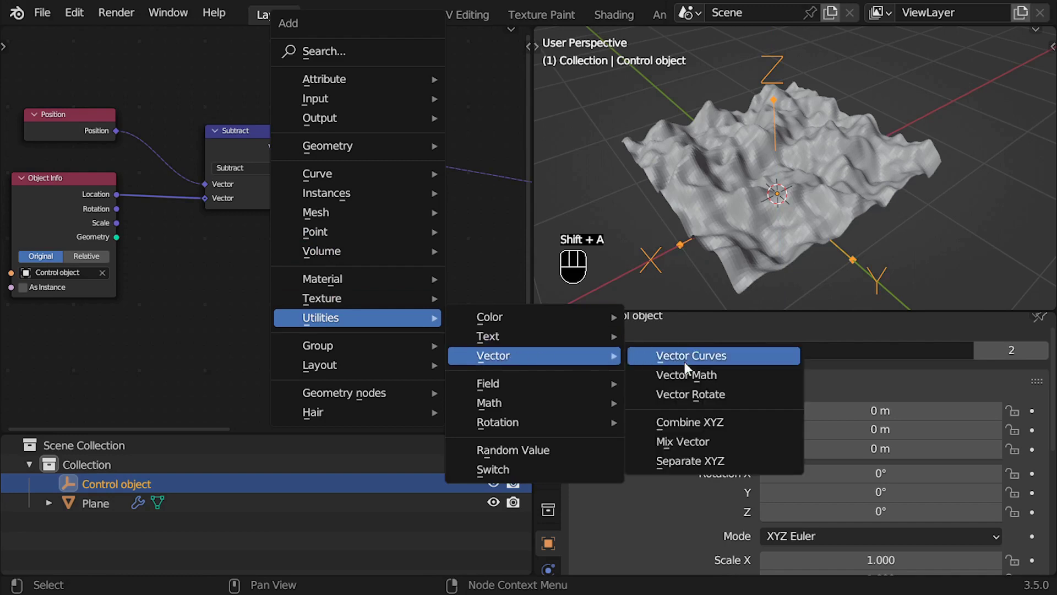
click(677, 390)
click(365, 146)
click(408, 168)
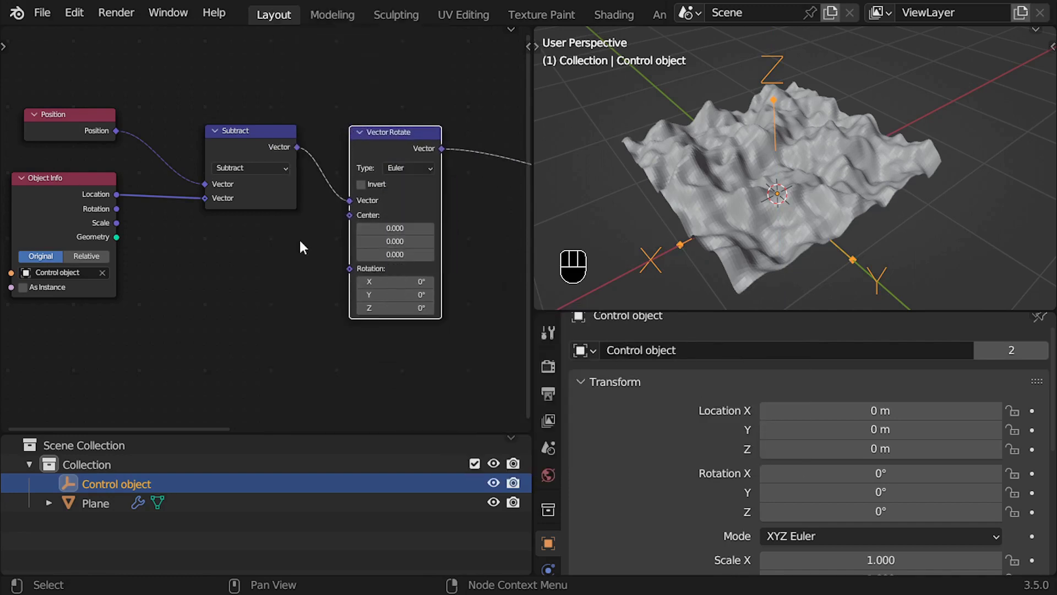
drag(116, 209, 214, 231)
drag(345, 267, 348, 269)
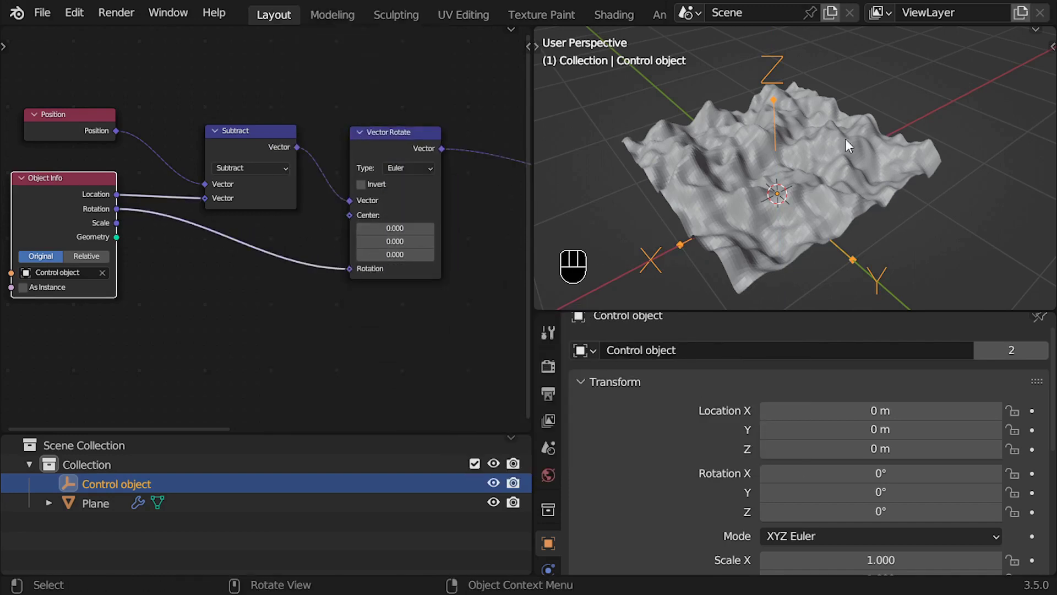
Enable Invert on Vector Rotate so the texture follows the empty's rotation
key(r)
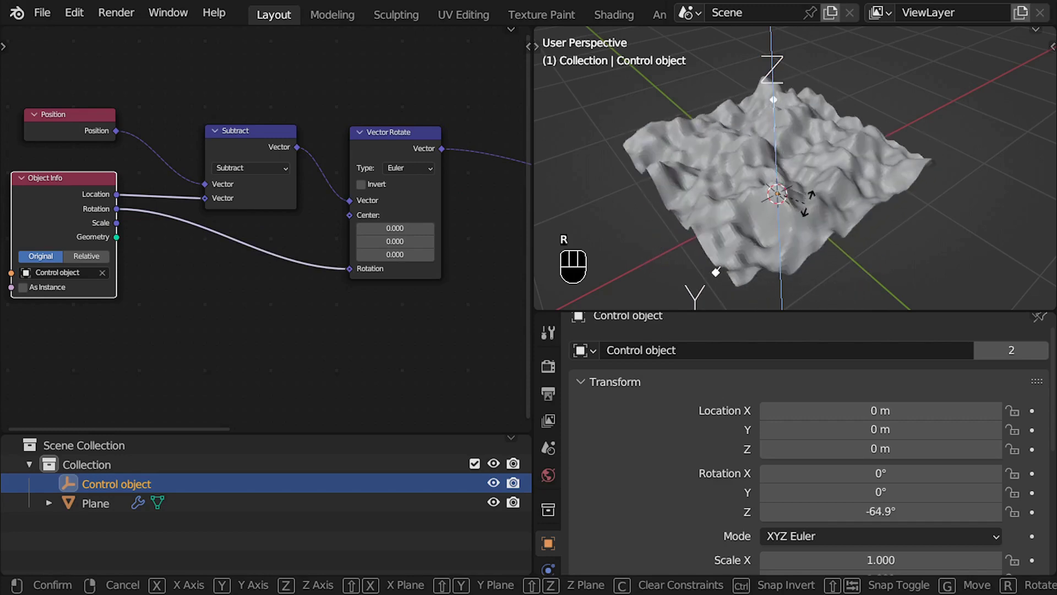
right_click(827, 123)
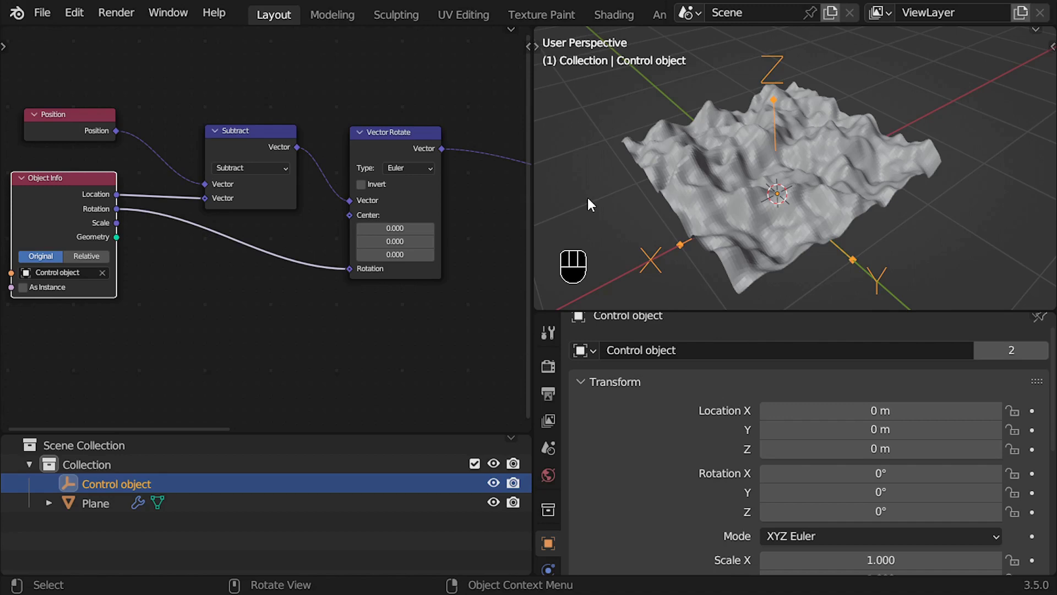
click(360, 184)
key(r)
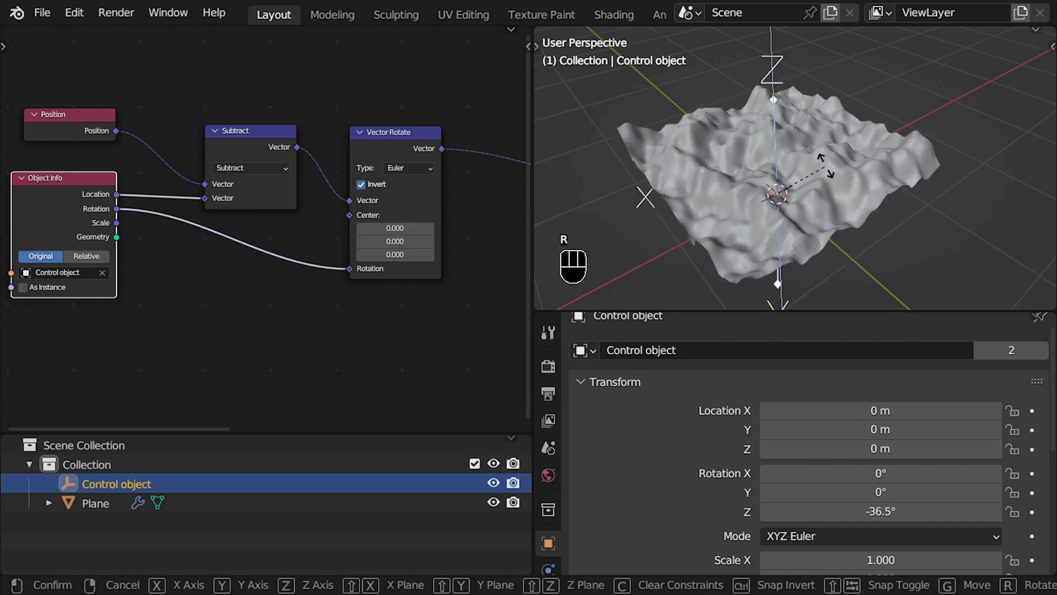
right_click(784, 105)
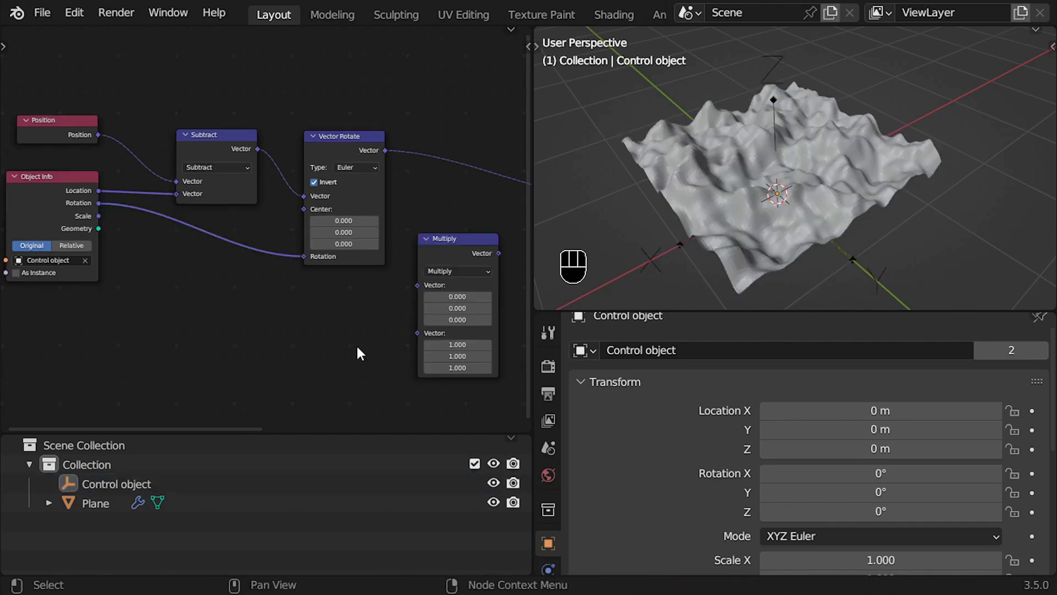
Place the Multiply node after Vector Rotate and feed it the Control object's Scale
click(441, 244)
key(g)
click(469, 183)
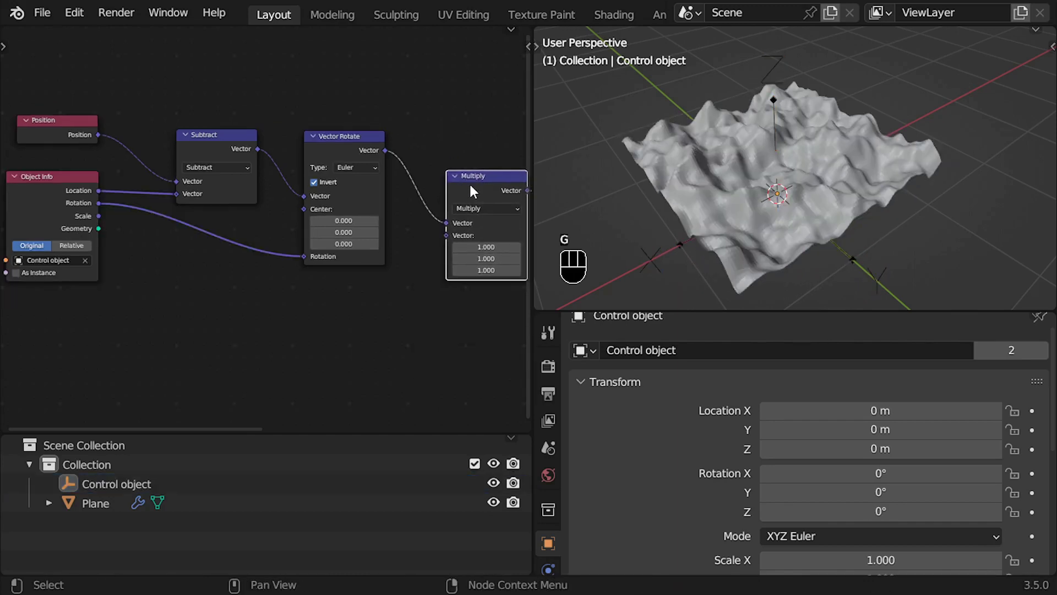
drag(99, 216, 446, 235)
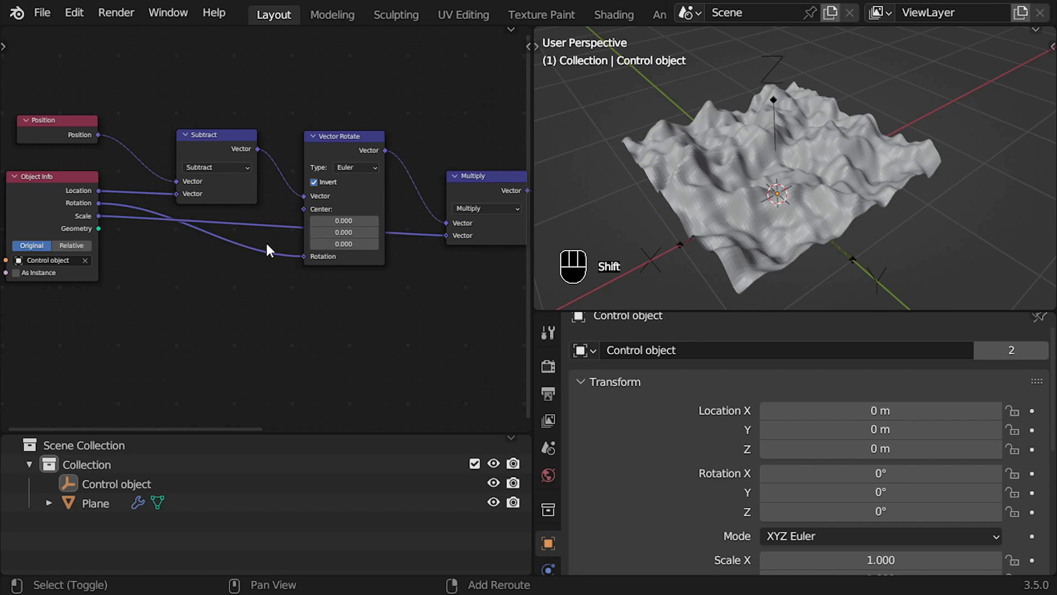
Route the Scale link through two reroute points below the nodes
key(g)
click(337, 321)
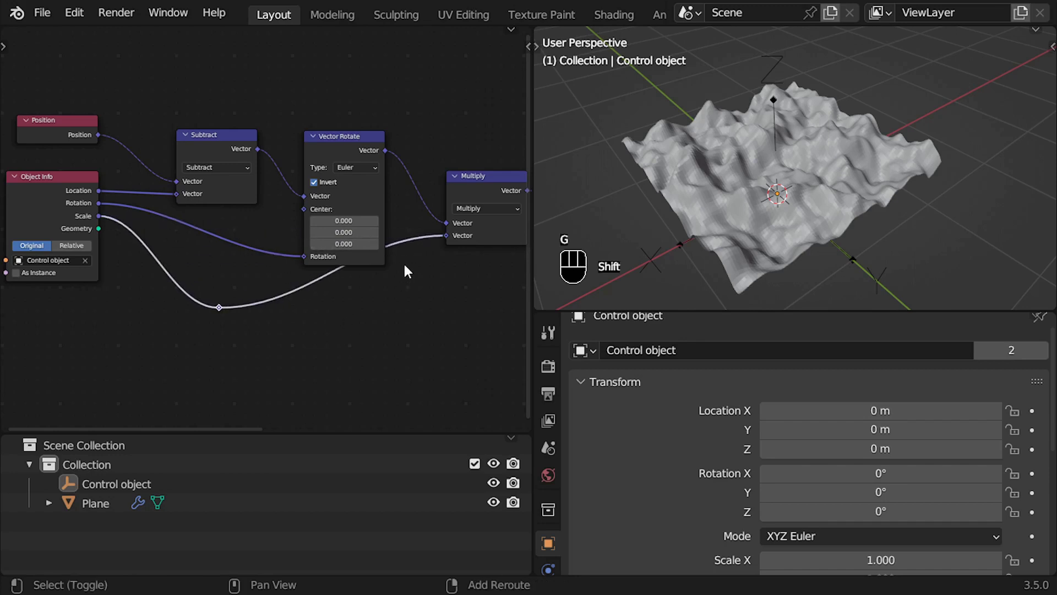
shift+right_drag(407, 264, 408, 236)
key(g)
click(395, 312)
click(446, 306)
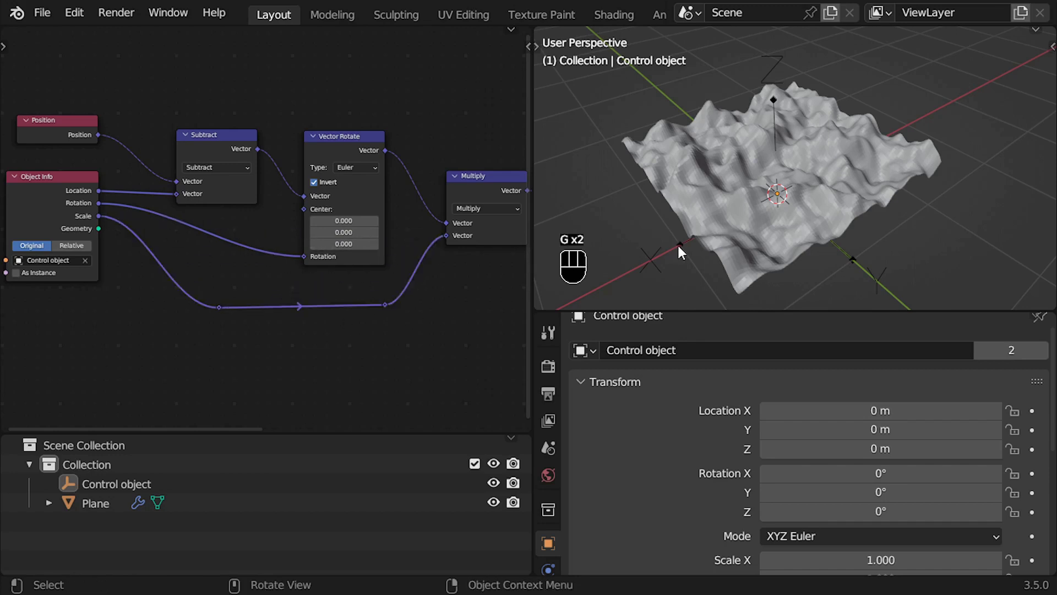
Resize the Control object to test the terrain's noise scale
click(678, 242)
key(s)
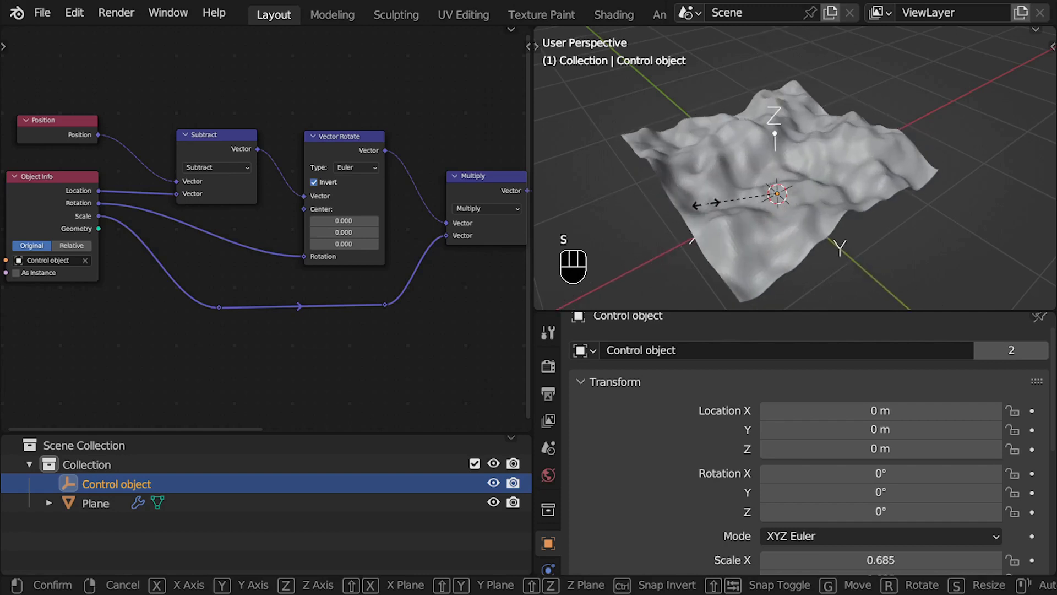
click(674, 202)
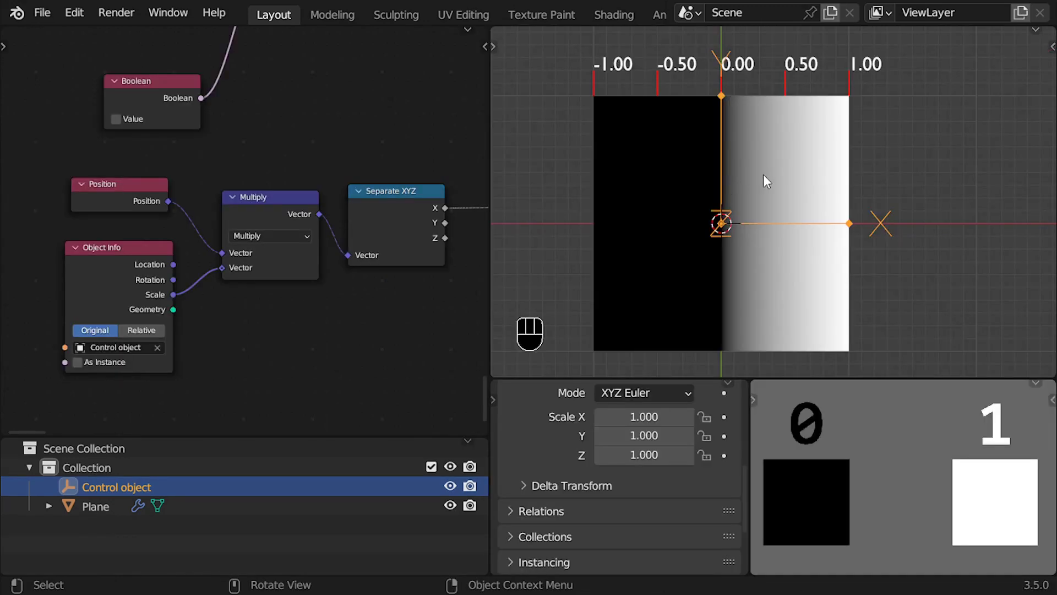
Set the Control object's Scale X to 2
key(s)
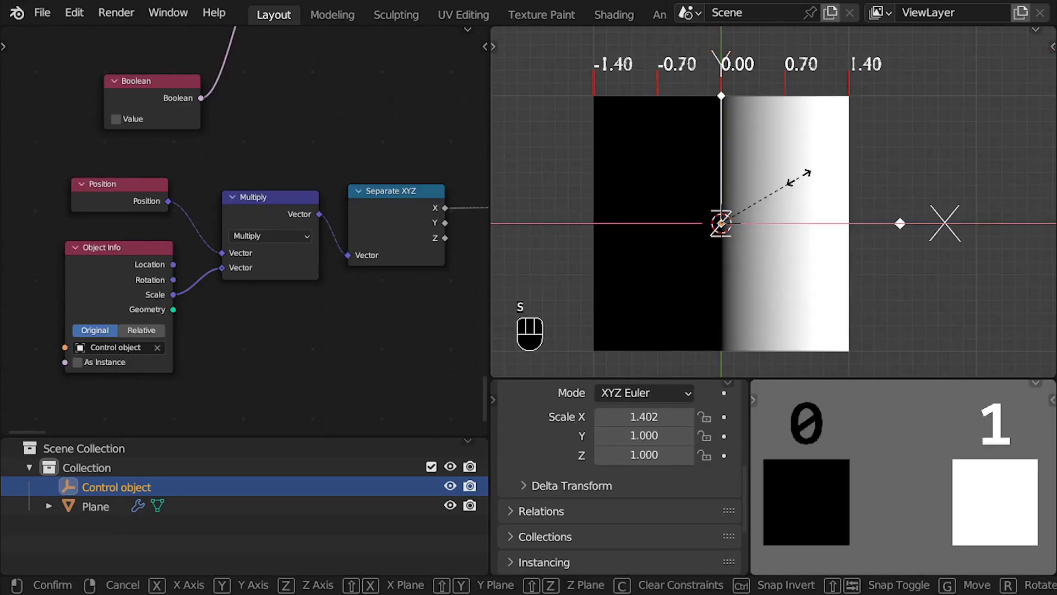
key(Escape)
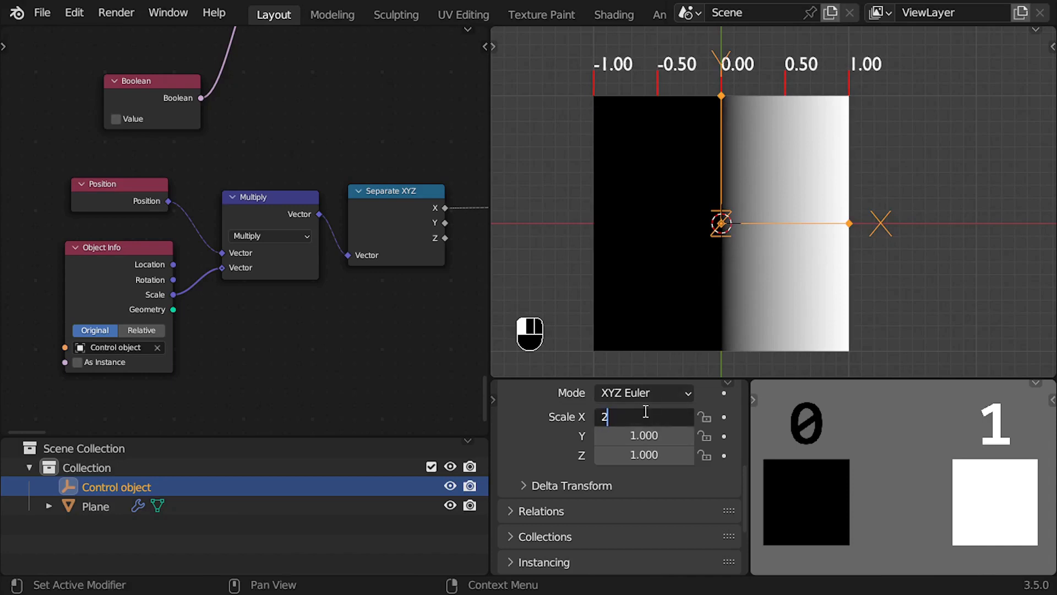
click(646, 411)
text(2)
key(Return)
Switch the math node from Multiply to Divide and tick the Boolean value
click(257, 237)
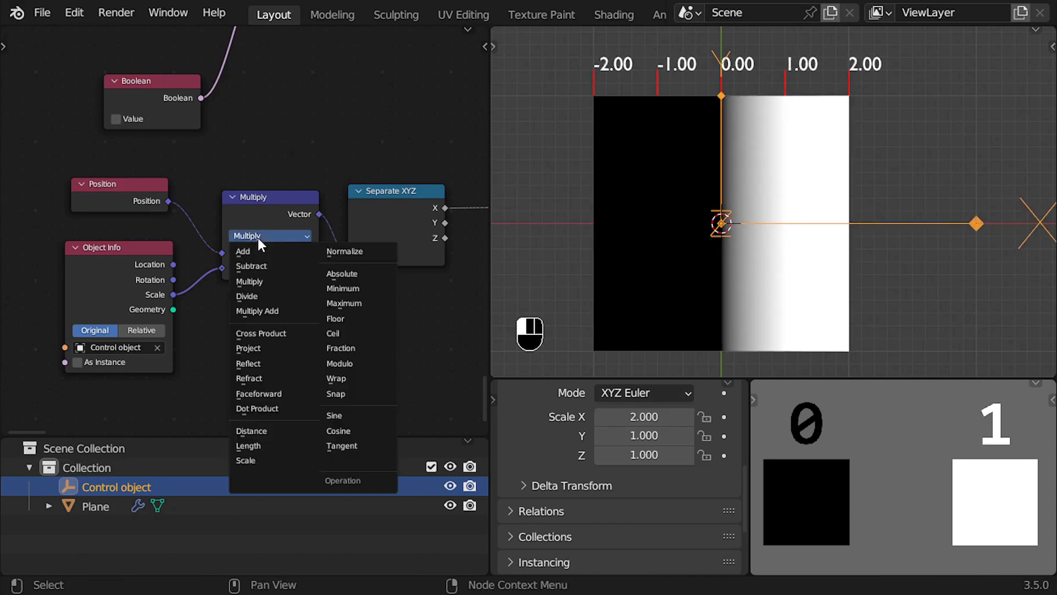
click(276, 298)
click(117, 119)
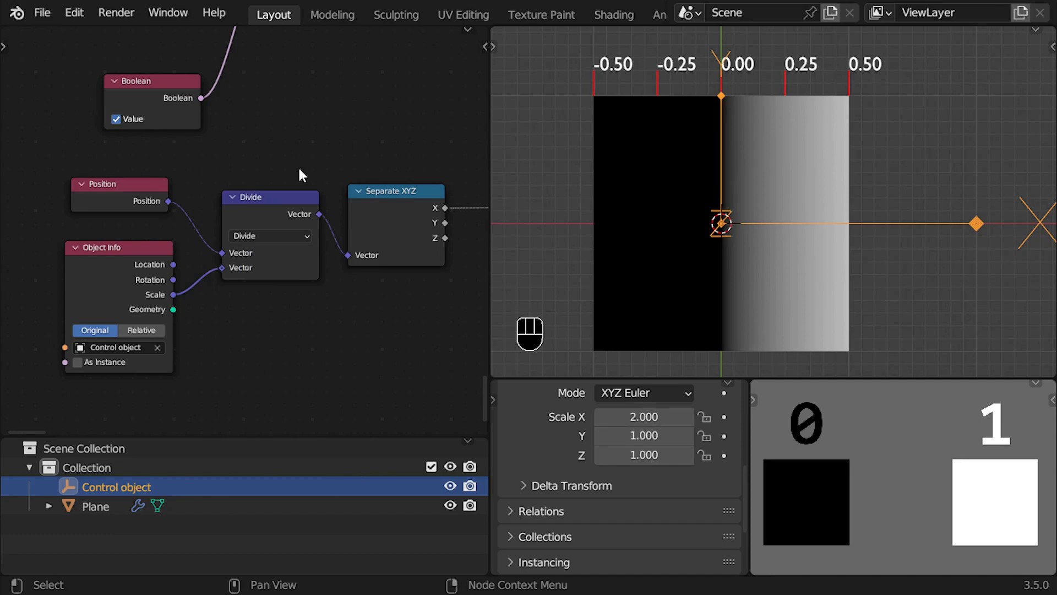
key(space)
Reset the Control object's scale and set Scale X to 0.5
key(alt+s)
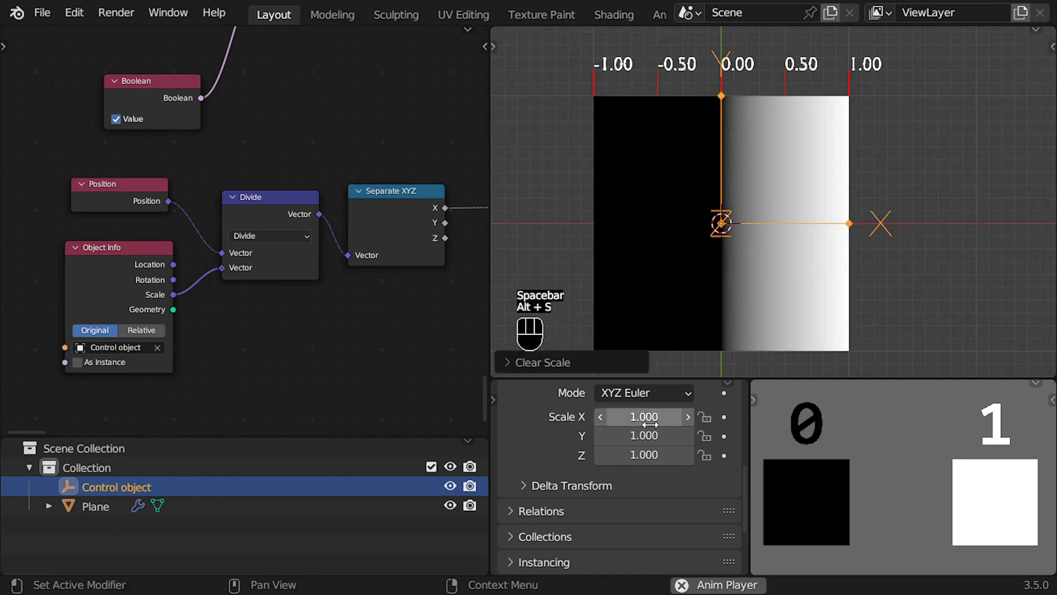
key(s)
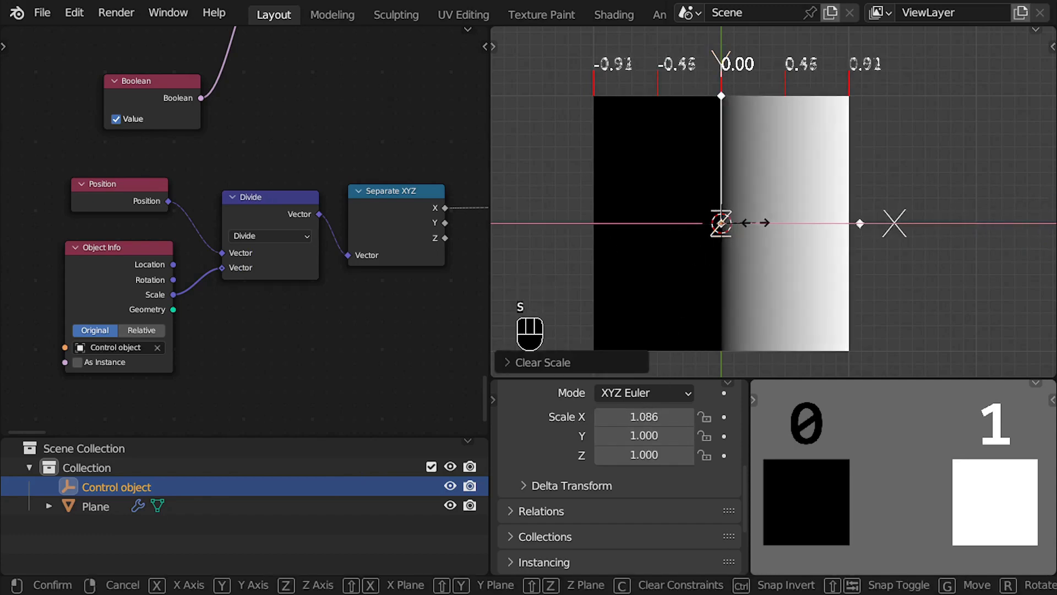
right_click(734, 208)
click(642, 416)
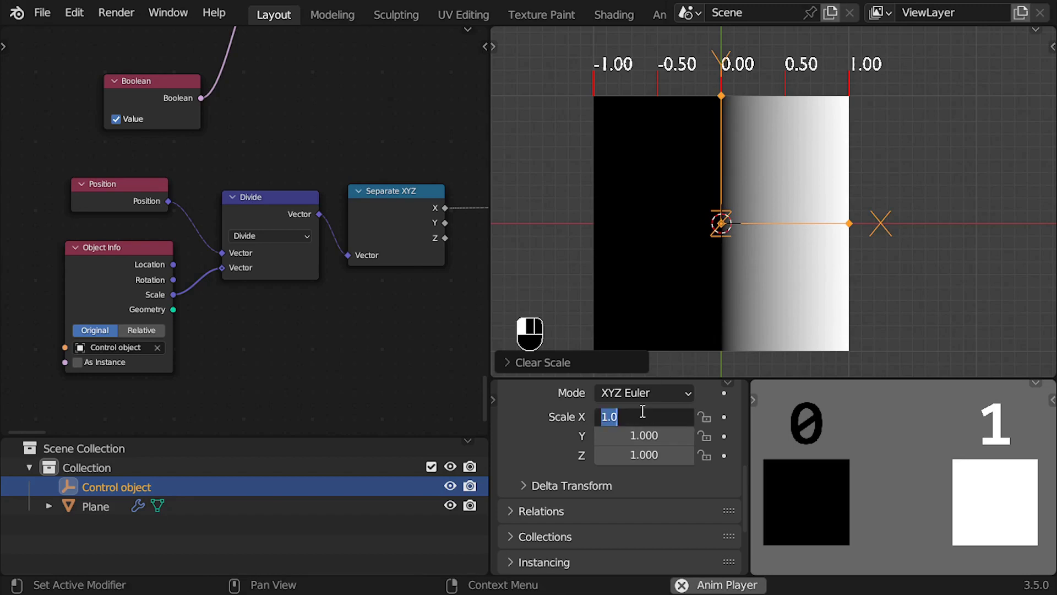
key(Return)
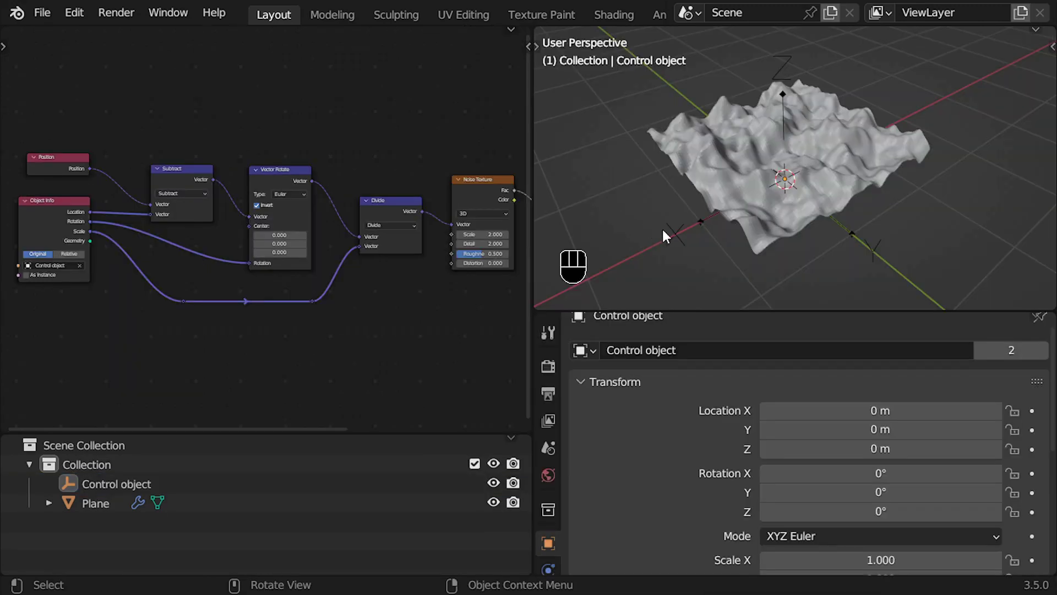
click(729, 192)
key(g)
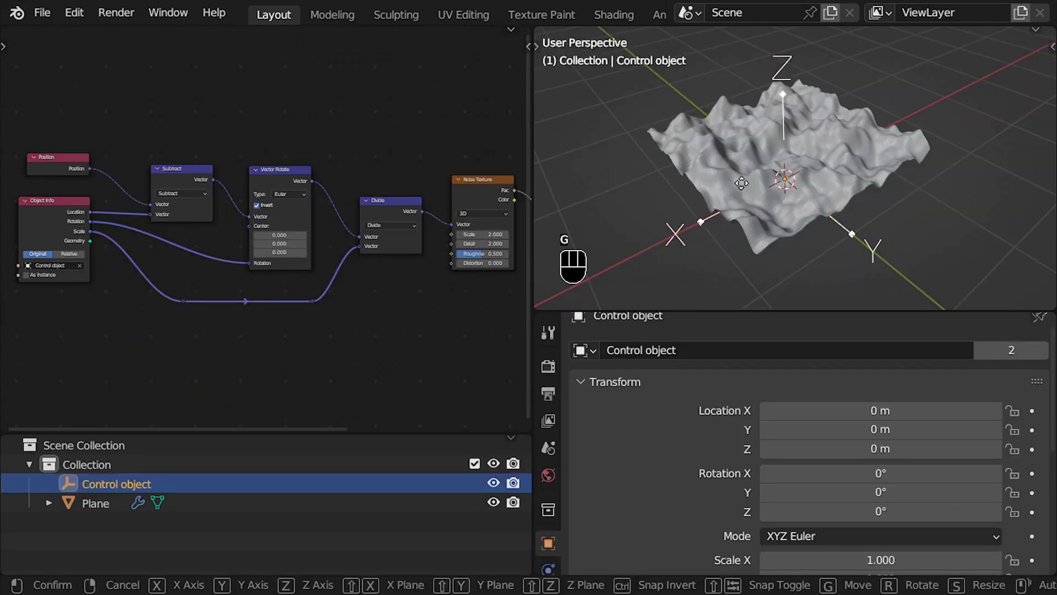
key(shift+z)
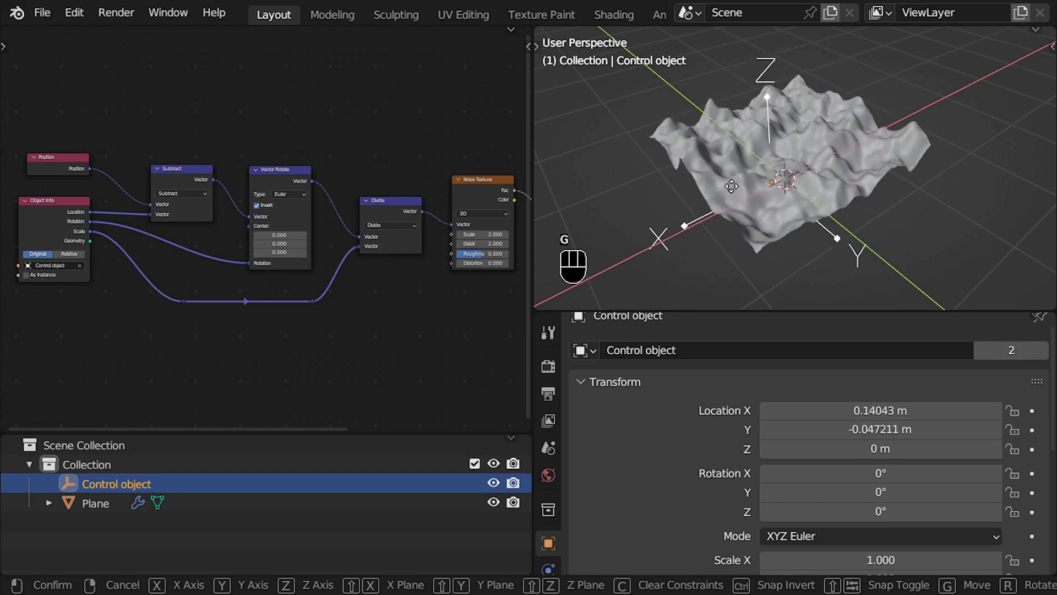
right_click(756, 173)
key(r)
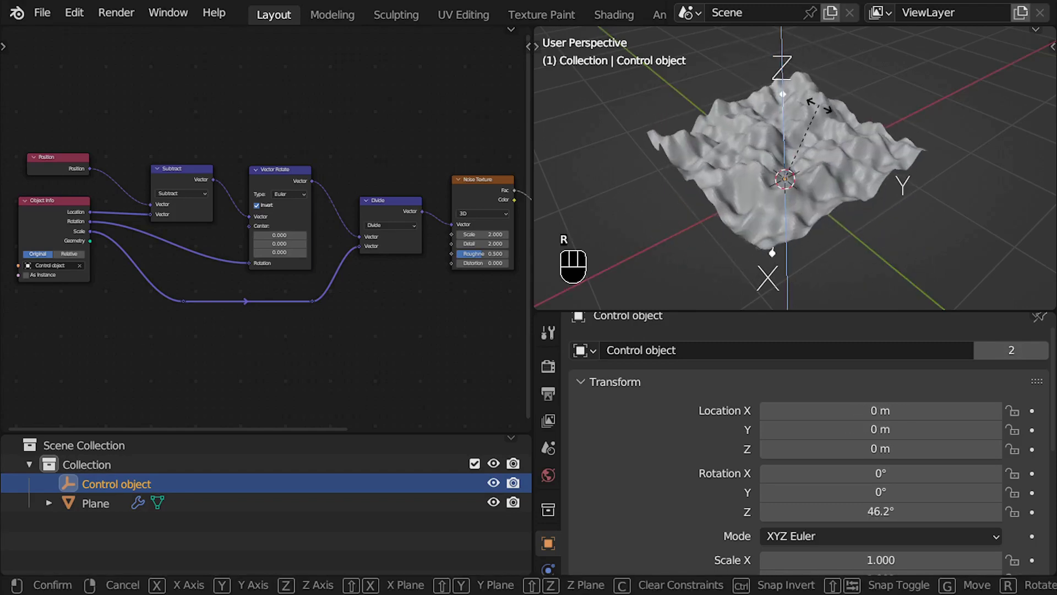
right_click(831, 150)
key(s)
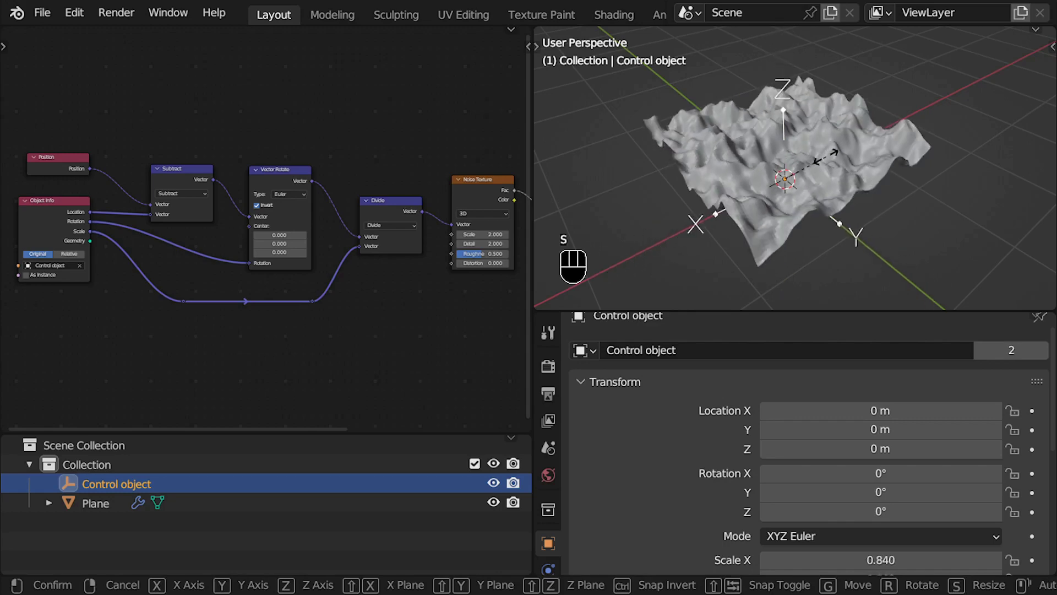
right_click(842, 141)
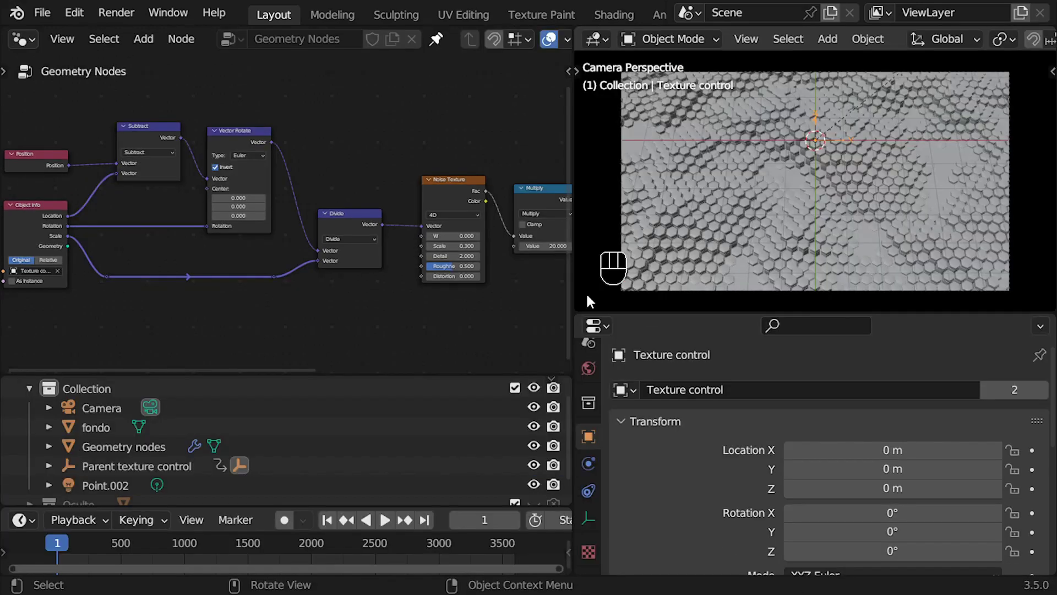
Run the playback while orbiting to a tilted view of the hexagons, then stop and return to frame 1
key(space)
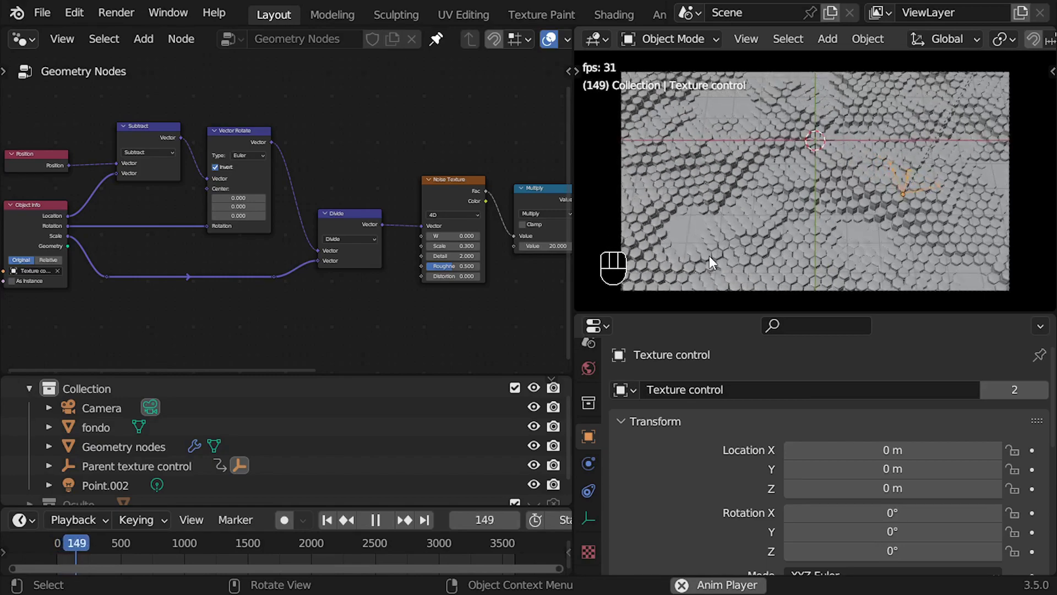
middle_drag(709, 256, 795, 196)
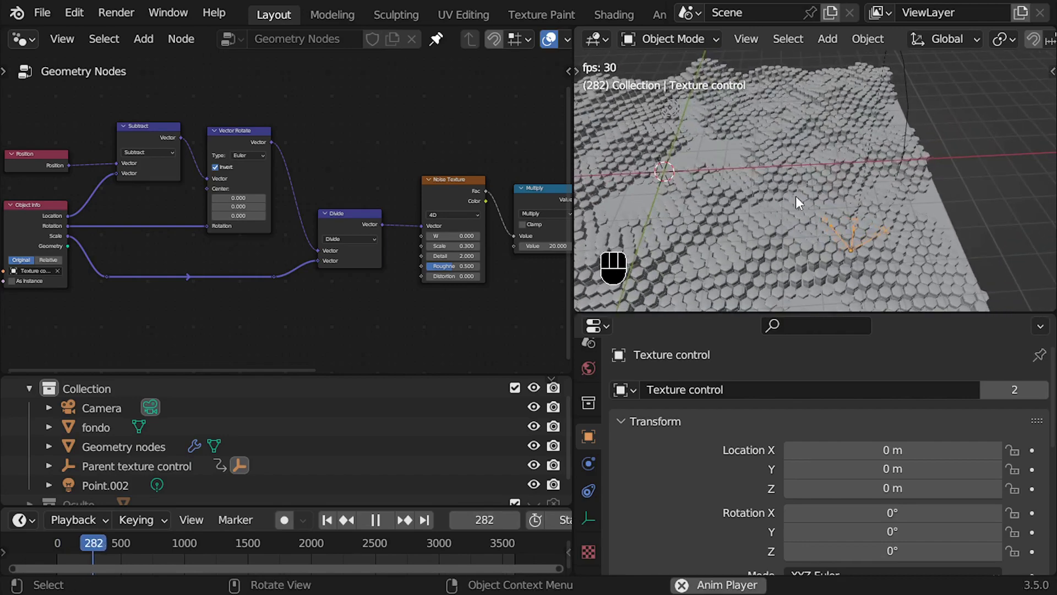
key(space)
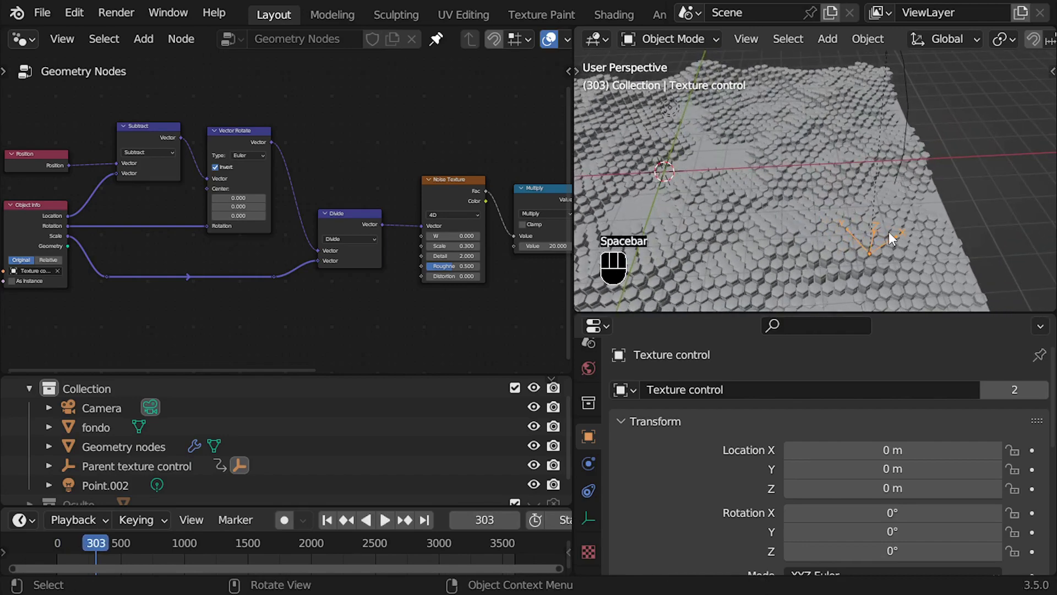
key(shift+Left)
Test-move the Texture control and Z-rotate the Parent texture control, cancelling both so rotation stays 0°
key(g)
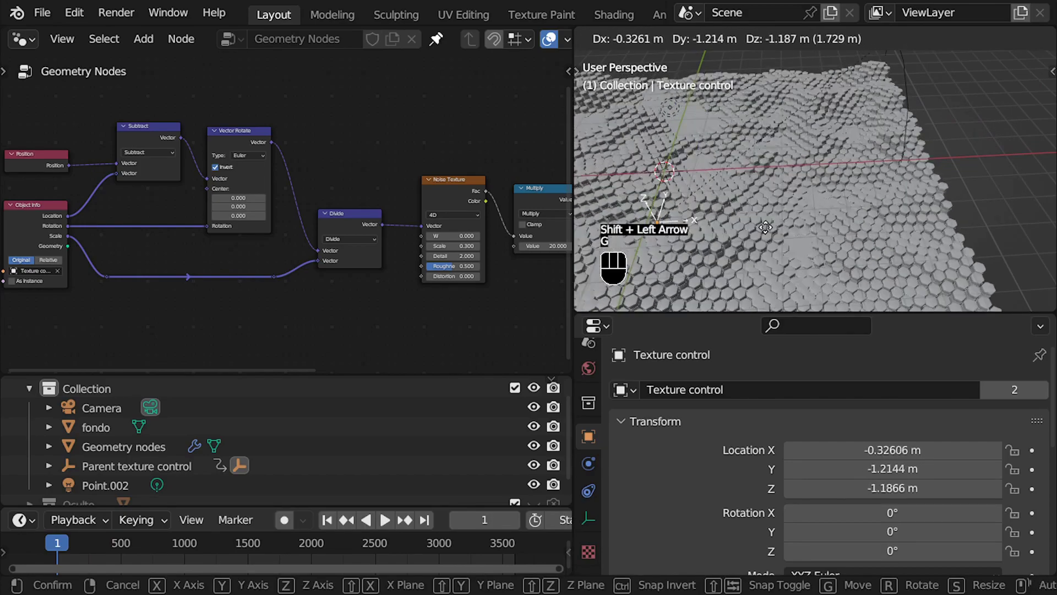
right_click(881, 71)
scroll(887, 71, down, 4)
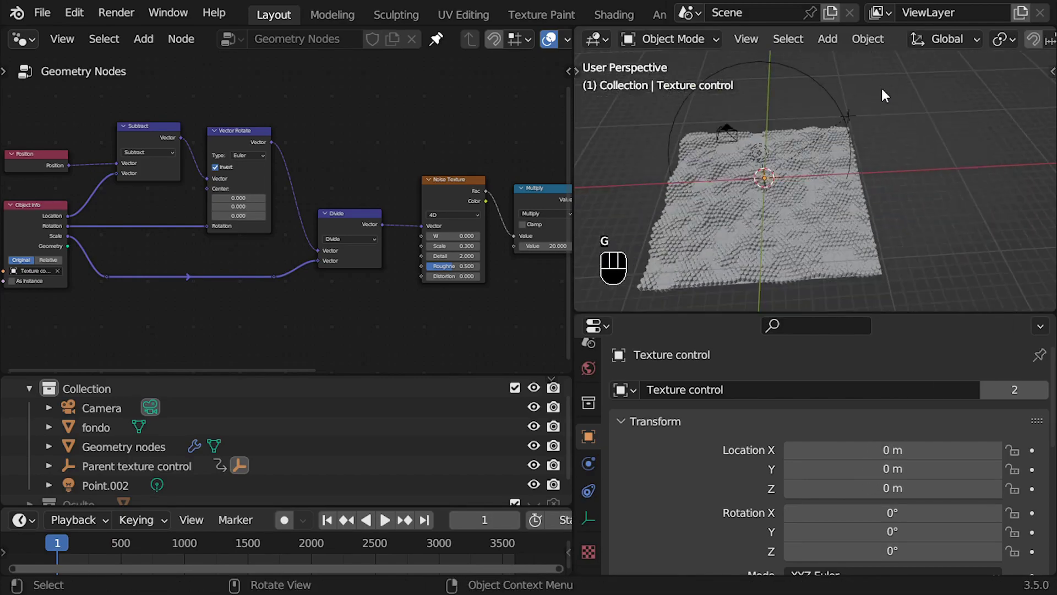
middle_drag(883, 95, 844, 121)
click(833, 138)
ctrl+middle_drag(854, 187, 867, 165)
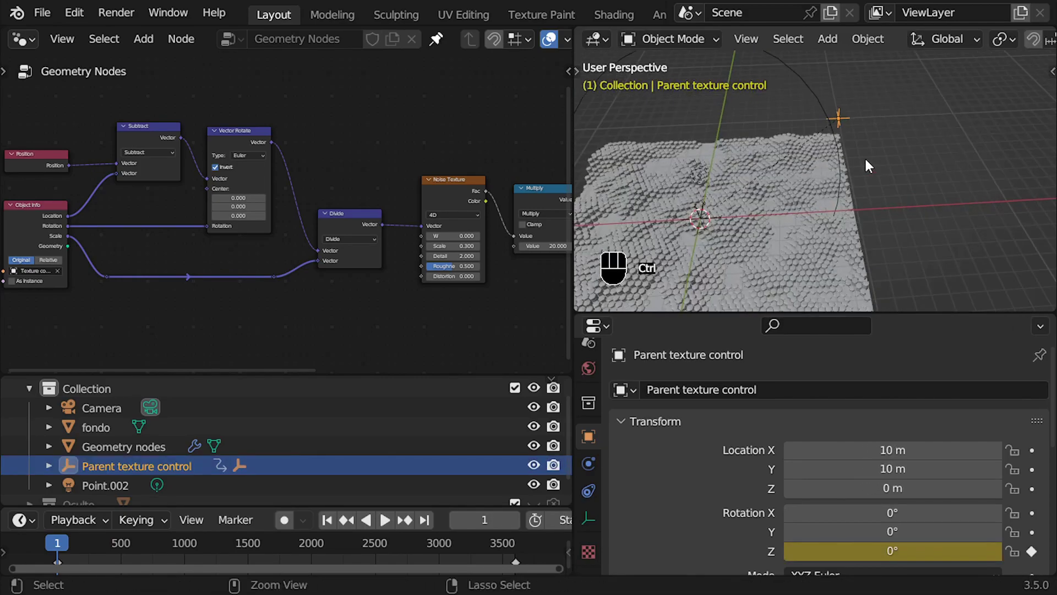
key(r)
key(z)
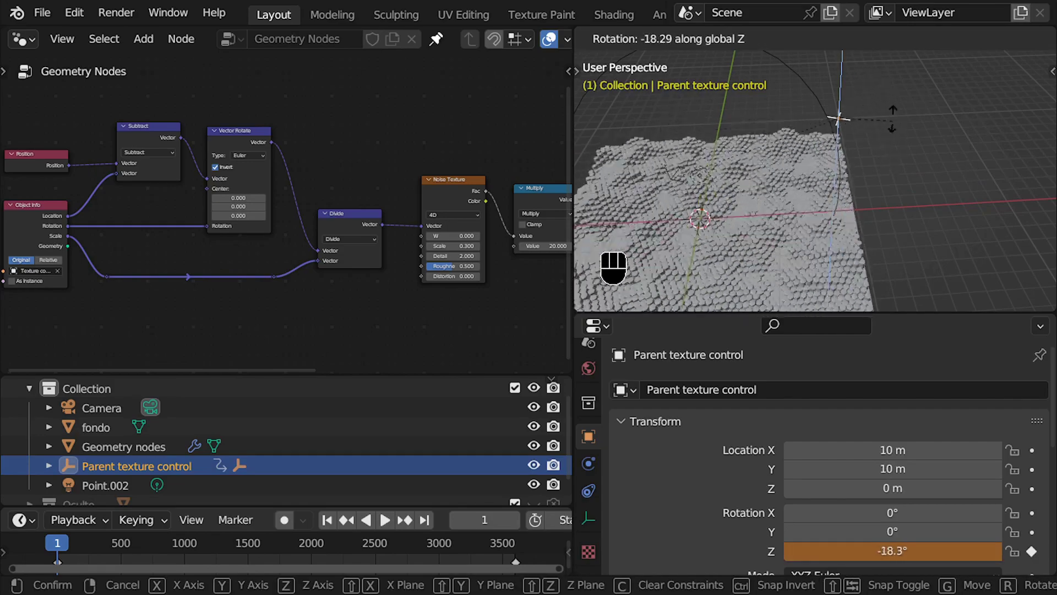
right_click(863, 81)
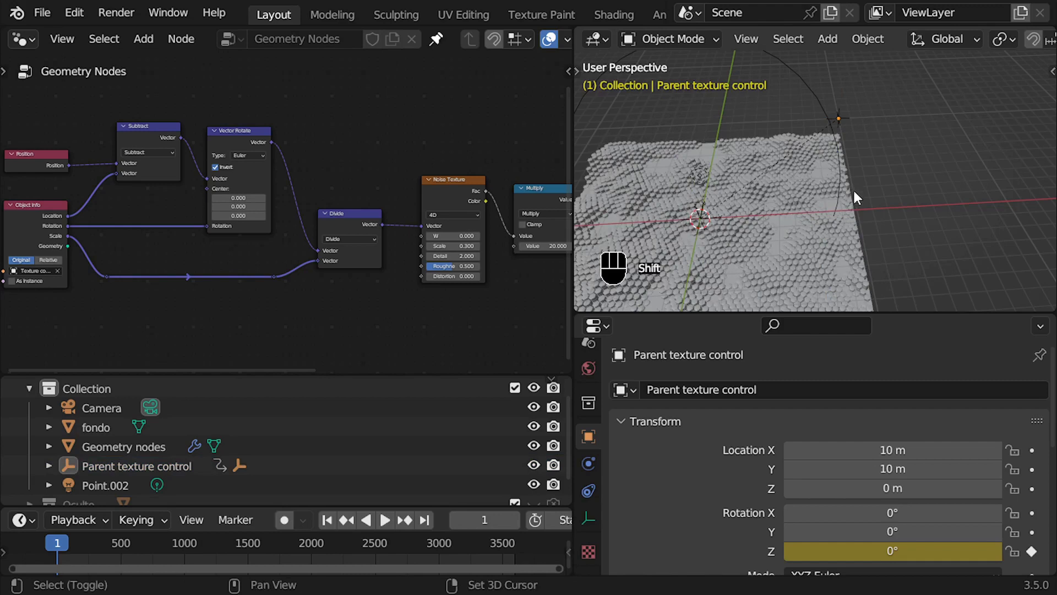
shift+middle_drag(853, 188, 872, 171)
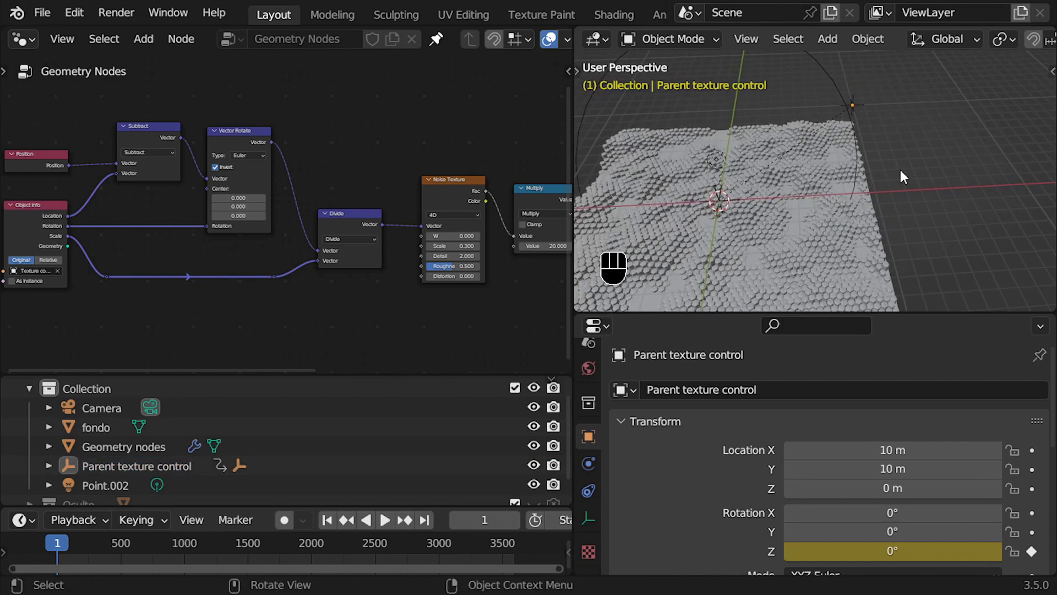